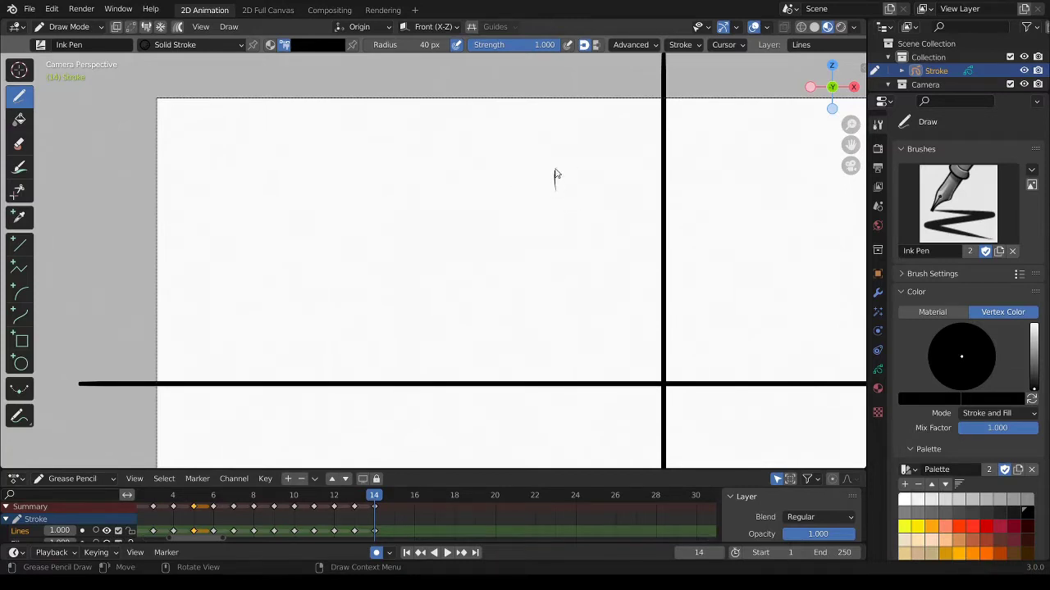
Draw the first oval head with body lines, then a second head and body to its left.
mouse_move(555, 174)
left_mouse_down()
mouse_move(571, 155)
mouse_move(574, 225)
mouse_move(605, 202)
left_mouse_up()
left_click_drag(577, 228, 596, 270)
left_click_drag(607, 214, 639, 318)
mouse_move(589, 261)
left_mouse_down()
mouse_move(597, 322)
mouse_move(621, 328)
left_mouse_up()
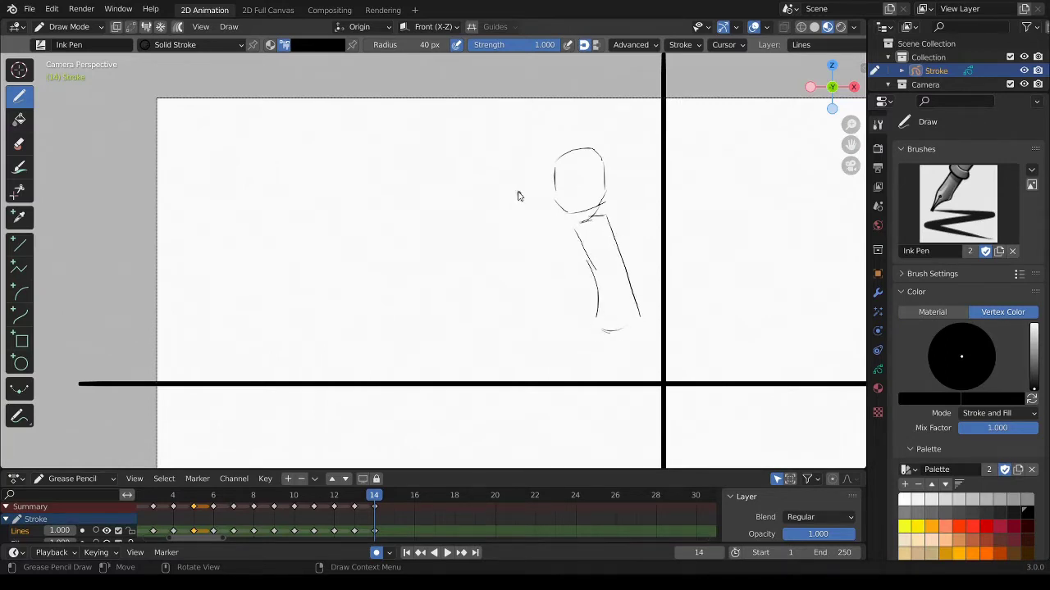
mouse_move(482, 168)
left_mouse_down()
mouse_move(494, 212)
mouse_move(515, 160)
mouse_move(533, 205)
mouse_move(504, 219)
mouse_move(527, 220)
mouse_move(542, 291)
left_mouse_up()
left_click_drag(481, 232, 495, 309)
mouse_move(528, 228)
left_mouse_down()
mouse_move(555, 305)
mouse_move(543, 315)
left_mouse_up()
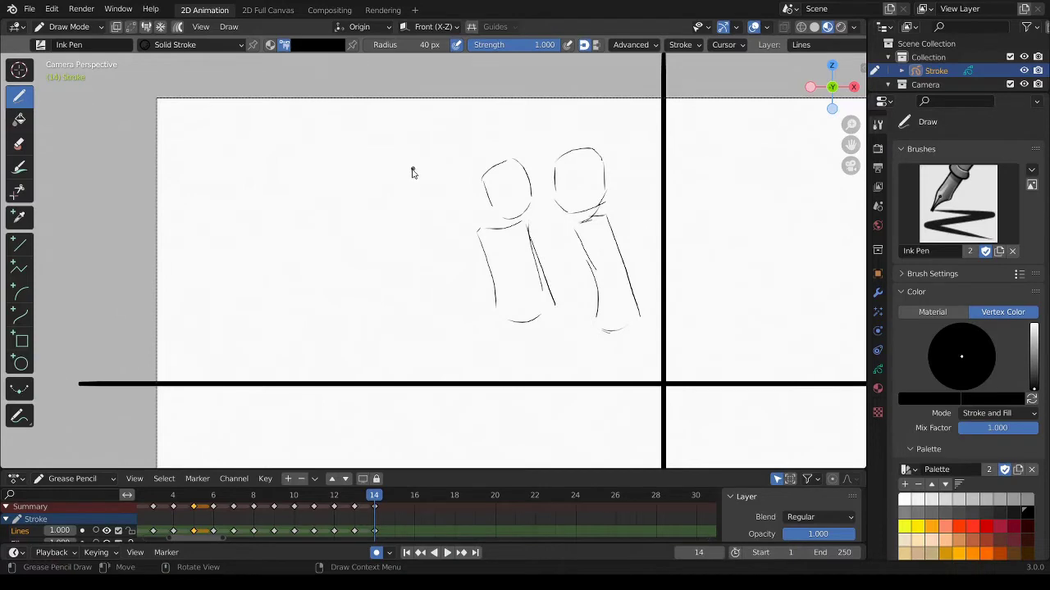
Draw a boxy third head with reinforced body sides, and start the leftmost figure's head.
mouse_move(399, 167)
left_mouse_down()
mouse_move(397, 201)
mouse_move(418, 165)
mouse_move(434, 205)
mouse_move(445, 300)
left_mouse_up()
left_click_drag(382, 224, 393, 290)
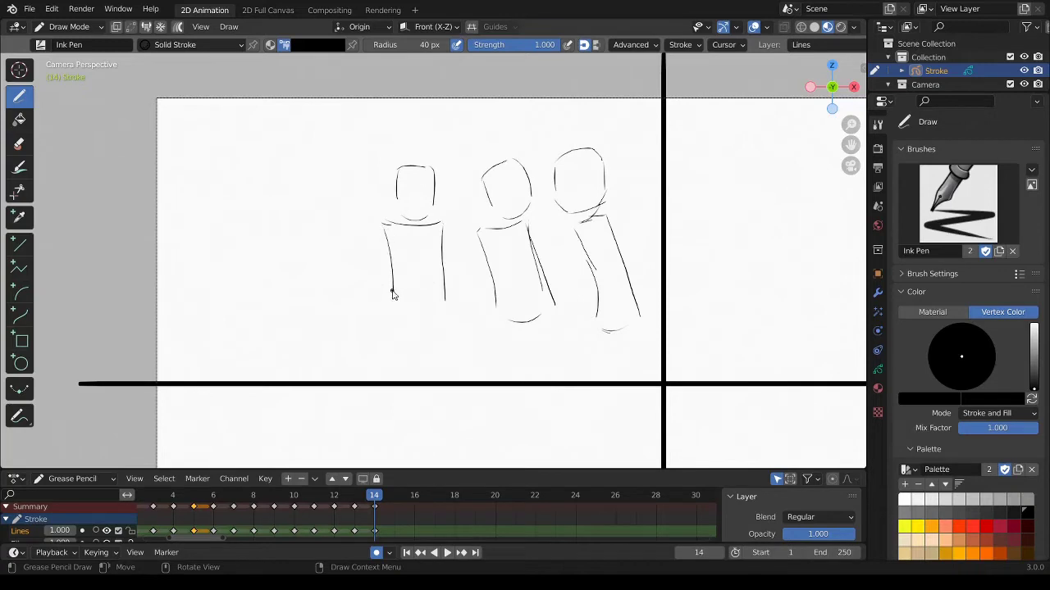
left_click_drag(382, 227, 400, 303)
left_click_drag(443, 225, 446, 313)
mouse_move(294, 193)
left_mouse_down()
mouse_move(326, 163)
mouse_move(334, 193)
mouse_move(287, 245)
mouse_move(316, 305)
left_mouse_up()
Draw the leftmost figure's body and a rounder overlapping figure beside it.
left_click_drag(293, 219, 279, 299)
mouse_move(287, 324)
left_mouse_down()
mouse_move(295, 334)
mouse_move(320, 315)
left_mouse_up()
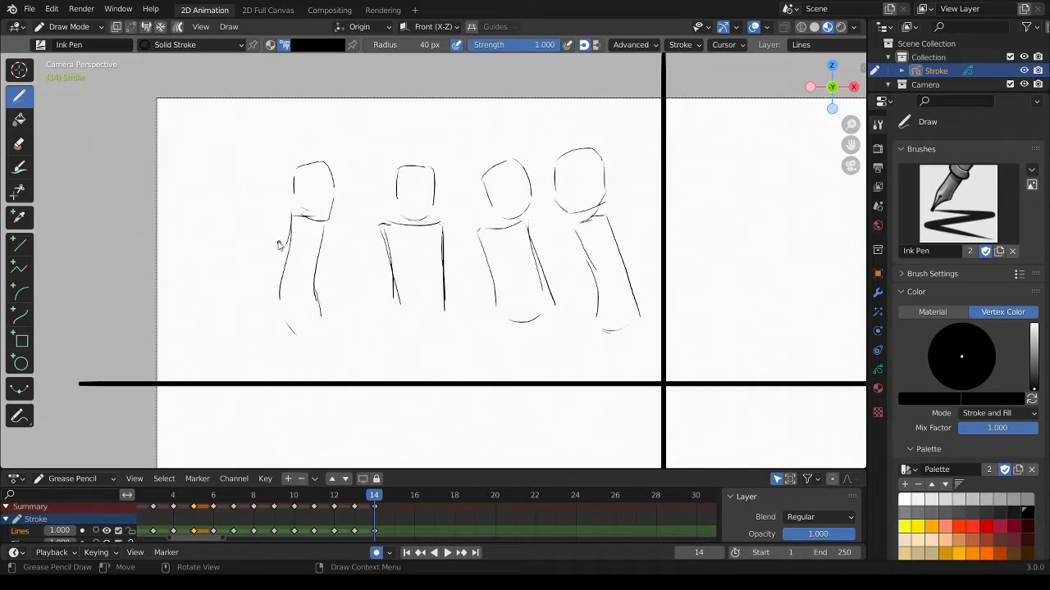
mouse_move(257, 234)
left_mouse_down()
mouse_move(308, 229)
mouse_move(297, 257)
mouse_move(300, 207)
mouse_move(305, 254)
left_mouse_up()
mouse_move(271, 244)
left_mouse_down()
mouse_move(303, 246)
mouse_move(305, 205)
mouse_move(306, 248)
mouse_move(248, 337)
mouse_move(287, 258)
mouse_move(292, 351)
left_mouse_up()
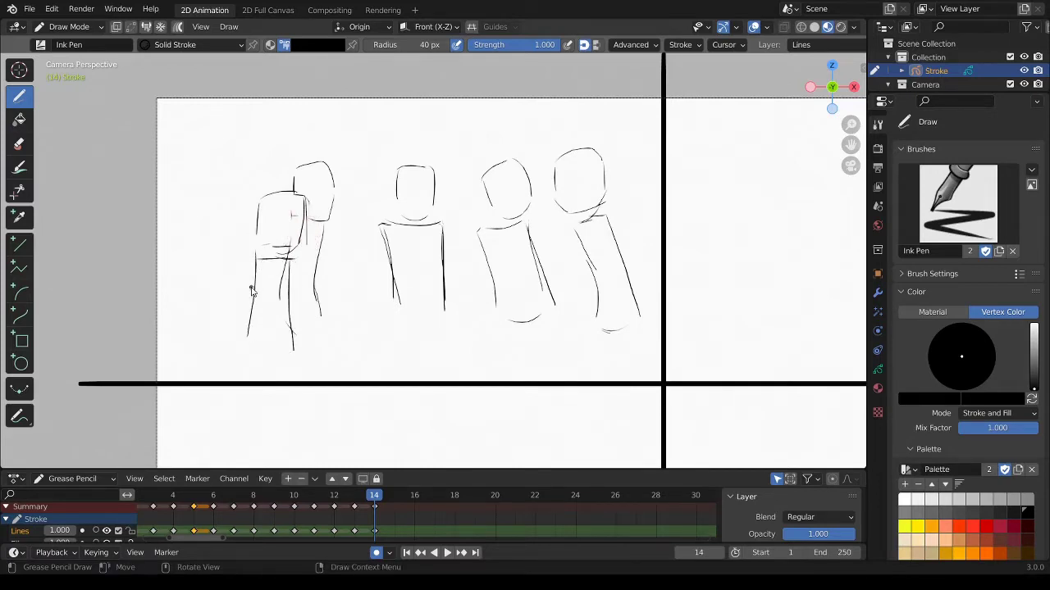
left_click_drag(252, 290, 246, 361)
mouse_move(261, 234)
left_mouse_down("ctrl")
mouse_move(271, 205)
mouse_move(283, 250)
left_mouse_up("ctrl")
left_click_drag(295, 350, 277, 377)
left_click_drag(320, 310, 336, 343)
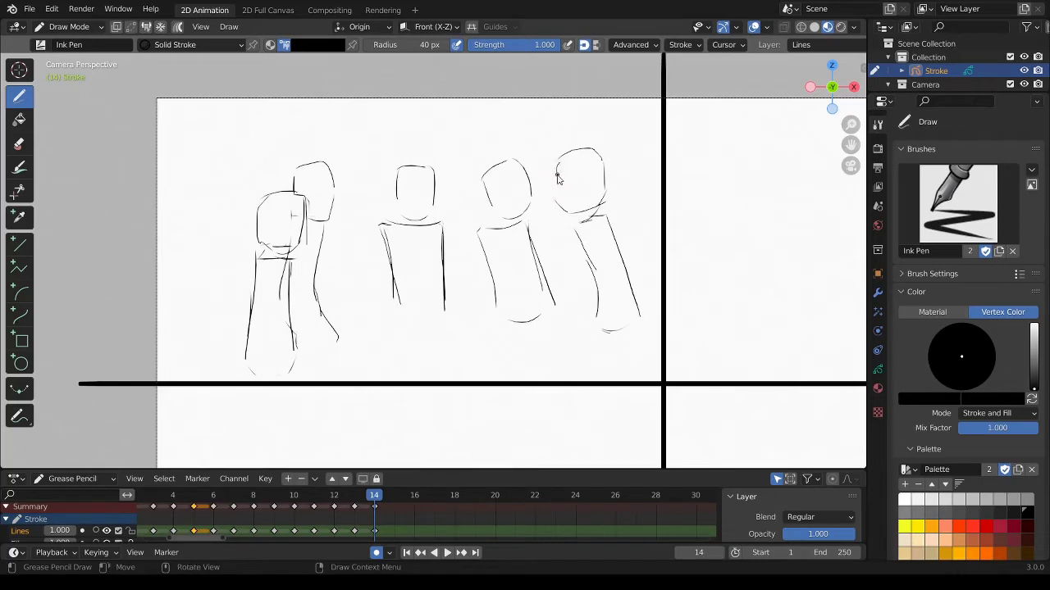
Retrace the rightmost head and body, then sketch its bent knee and folded leg.
left_click_drag(572, 157, 572, 234)
mouse_move(572, 230)
left_mouse_down()
mouse_move(592, 324)
mouse_move(644, 350)
mouse_move(632, 375)
left_mouse_up()
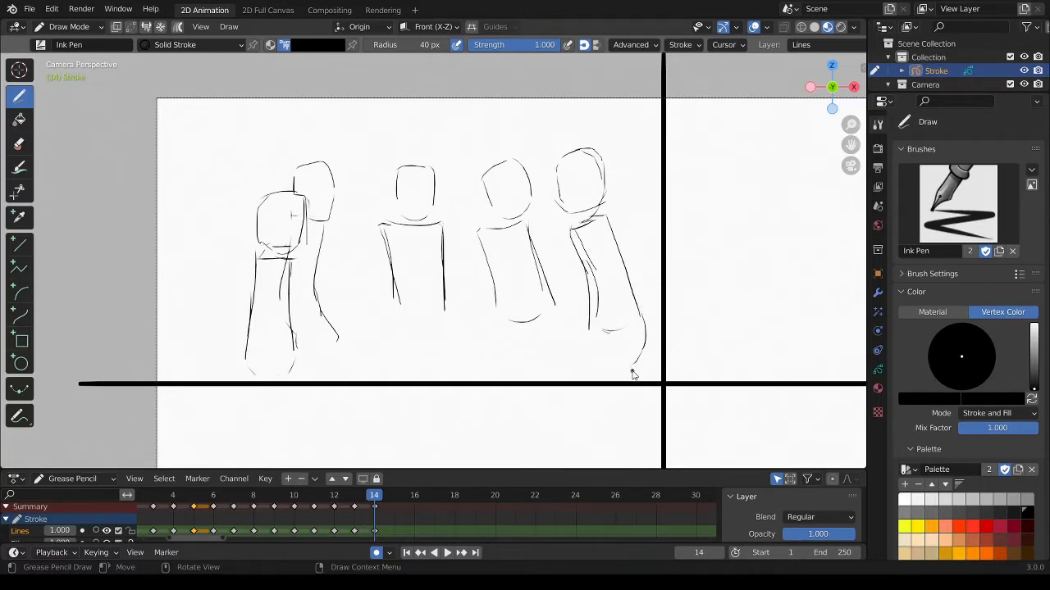
left_click_drag(623, 330, 555, 313)
key("ctrl+z")
mouse_move(621, 341)
left_mouse_down()
mouse_move(579, 292)
mouse_move(554, 305)
mouse_move(597, 369)
left_mouse_up()
mouse_move(587, 299)
left_mouse_down()
mouse_move(645, 341)
mouse_move(617, 353)
left_mouse_up()
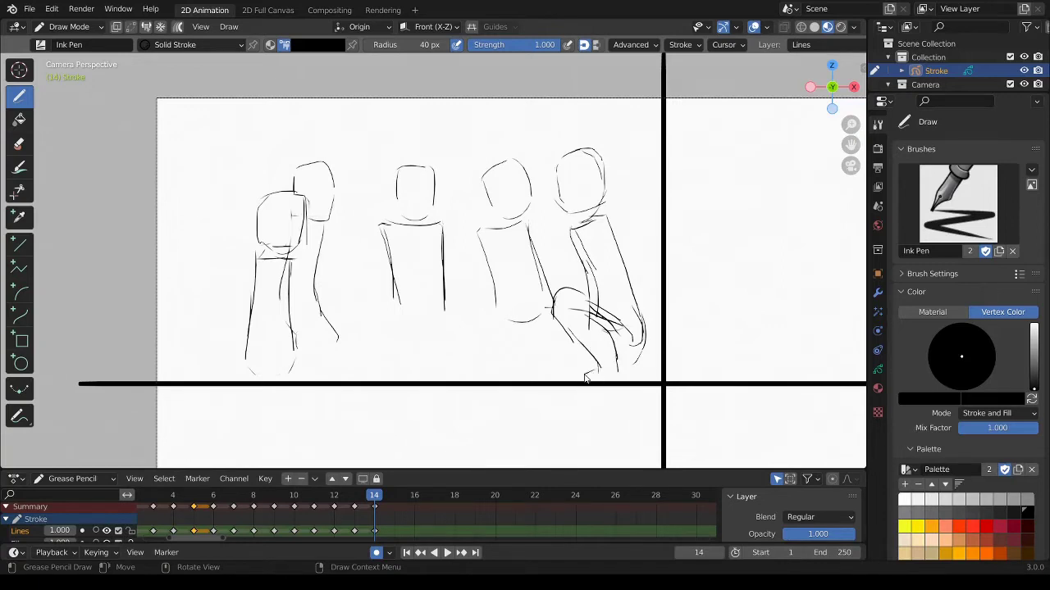
Add a ground line under the rightmost figure and sketch the third figure's bent leg and shins.
left_click_drag(573, 382, 602, 387)
mouse_move(503, 352)
left_mouse_down()
mouse_move(485, 300)
mouse_move(487, 250)
mouse_move(515, 314)
mouse_move(505, 364)
left_mouse_up()
mouse_move(483, 250)
left_mouse_down()
mouse_move(502, 333)
mouse_move(546, 317)
mouse_move(512, 250)
mouse_move(516, 329)
left_mouse_up()
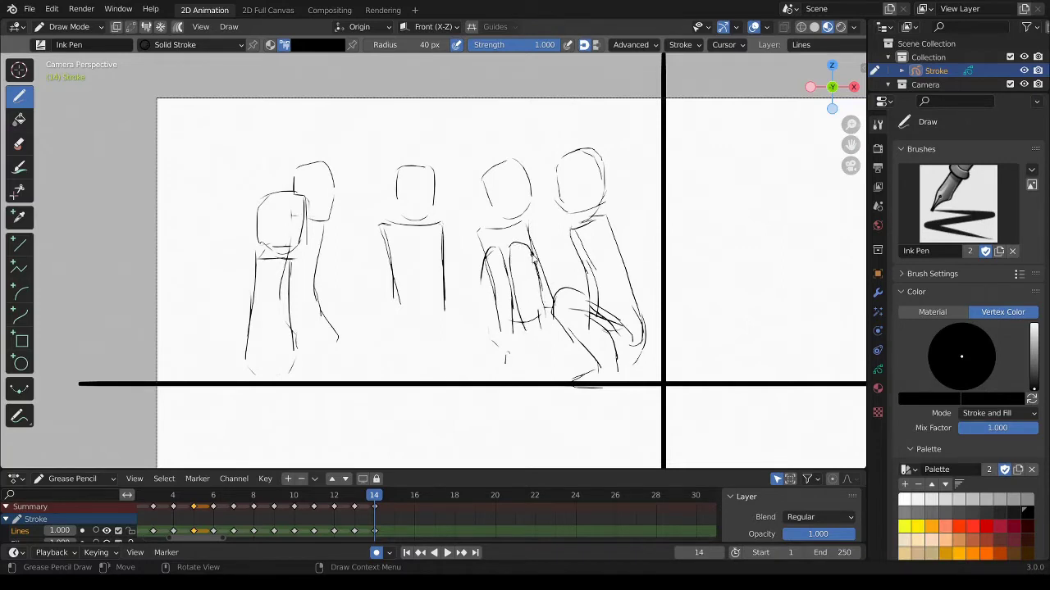
mouse_move(531, 254)
left_mouse_down()
mouse_move(545, 338)
mouse_move(507, 356)
mouse_move(533, 362)
left_mouse_up()
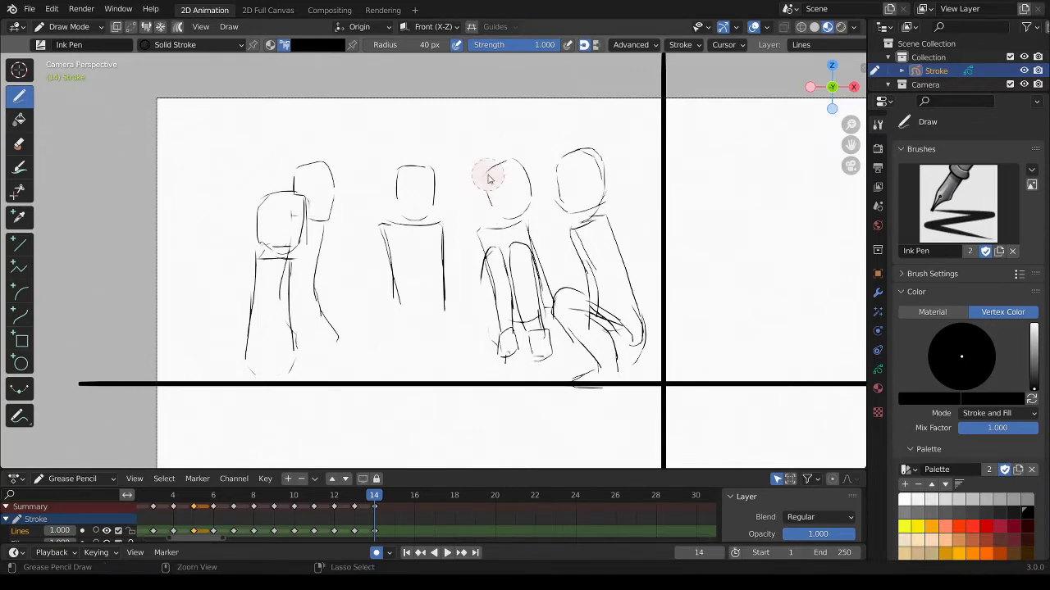
Redraw the third figure's head and shoulder, then sketch the second figure's legs.
mouse_move(492, 202)
left_mouse_down()
mouse_move(530, 209)
mouse_move(486, 211)
left_mouse_up()
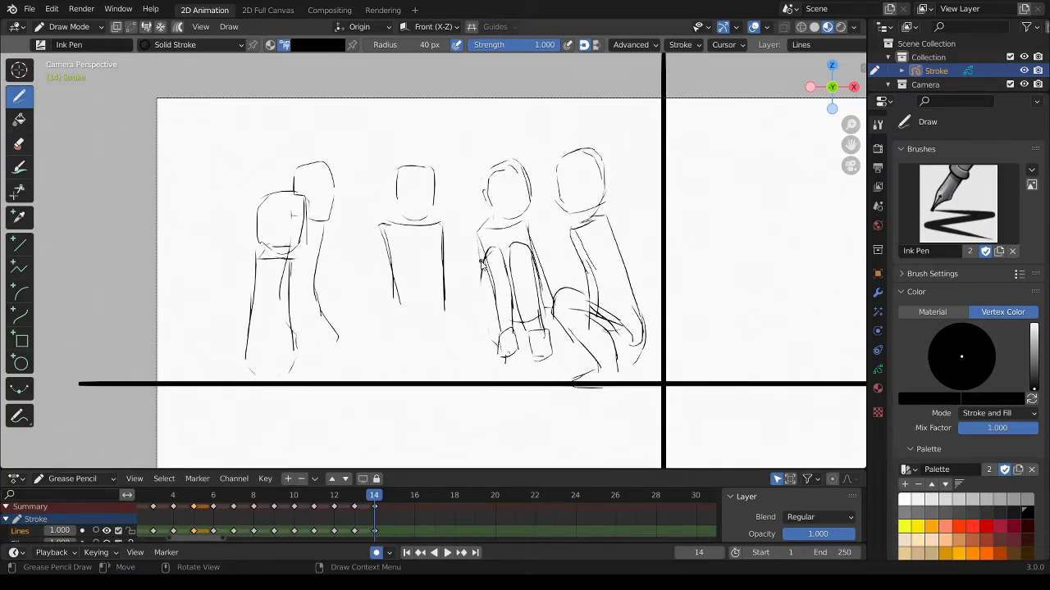
mouse_move(487, 221)
left_mouse_down()
mouse_move(492, 242)
mouse_move(480, 251)
mouse_move(549, 272)
left_mouse_up()
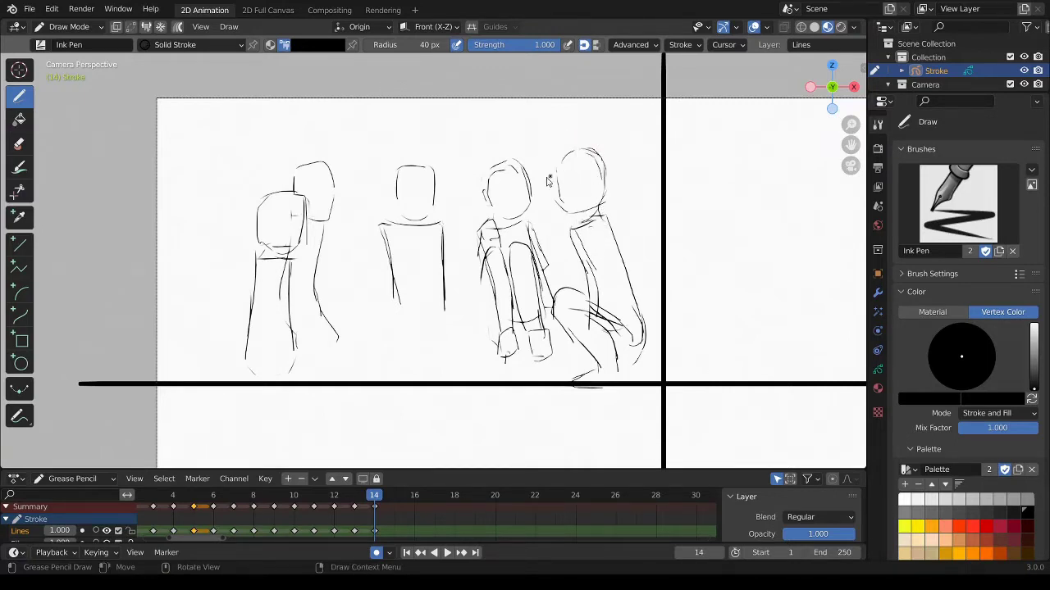
mouse_move(443, 304)
left_mouse_down()
mouse_move(415, 331)
mouse_move(347, 283)
mouse_move(370, 260)
mouse_move(363, 309)
mouse_move(378, 261)
mouse_move(385, 328)
left_mouse_up()
mouse_move(376, 261)
left_mouse_down()
mouse_move(410, 321)
mouse_move(364, 276)
mouse_move(370, 261)
mouse_move(390, 346)
mouse_move(472, 306)
left_mouse_up()
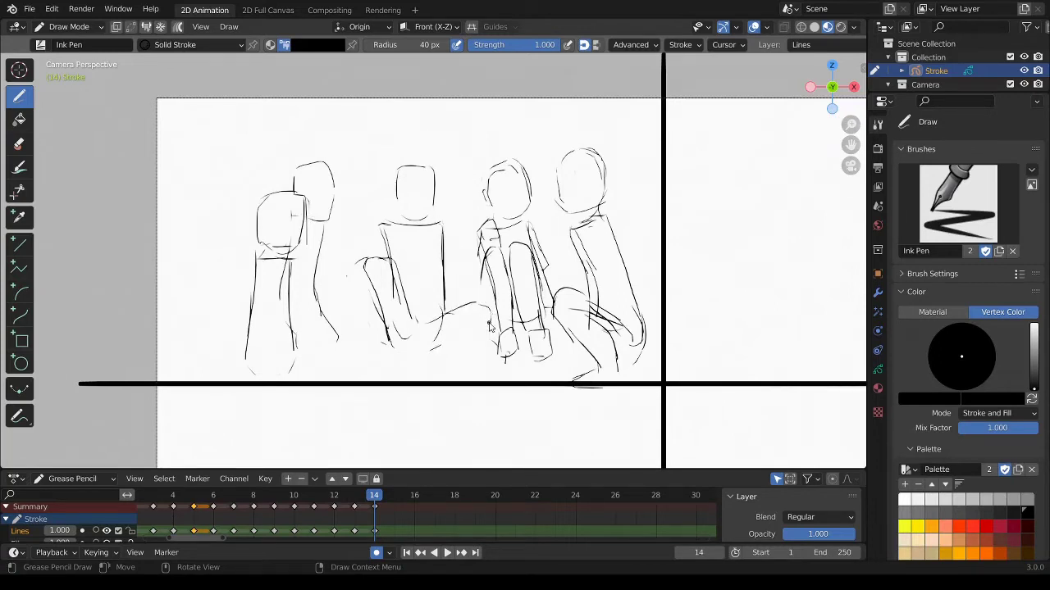
Draw the second figure's curving leg and foot, plus the left figure's lower leg lines.
left_click_drag(488, 324, 434, 364)
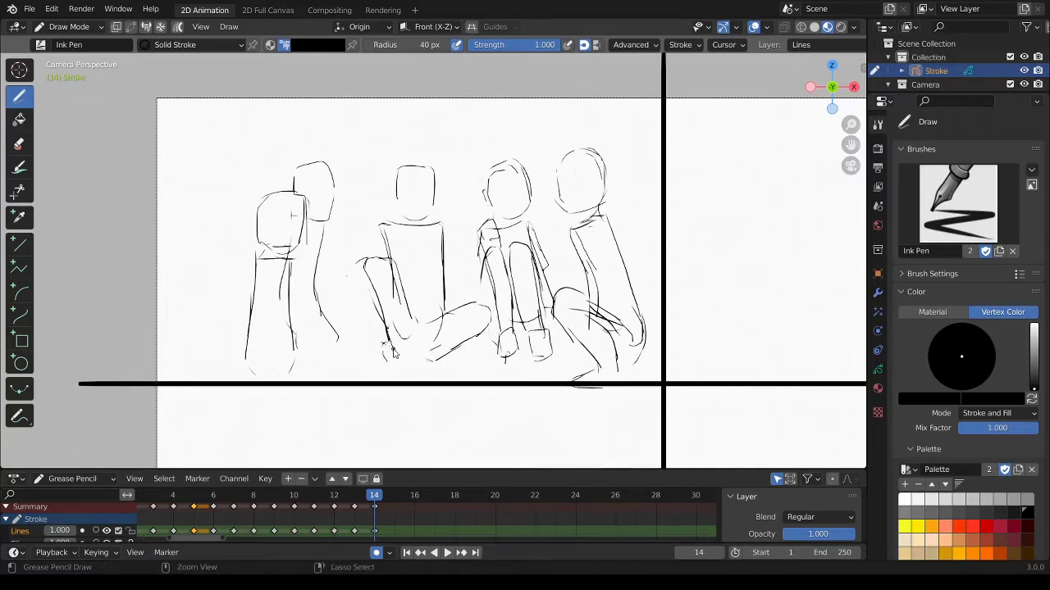
mouse_move(392, 336)
left_mouse_down()
mouse_move(387, 344)
mouse_move(409, 351)
left_mouse_up()
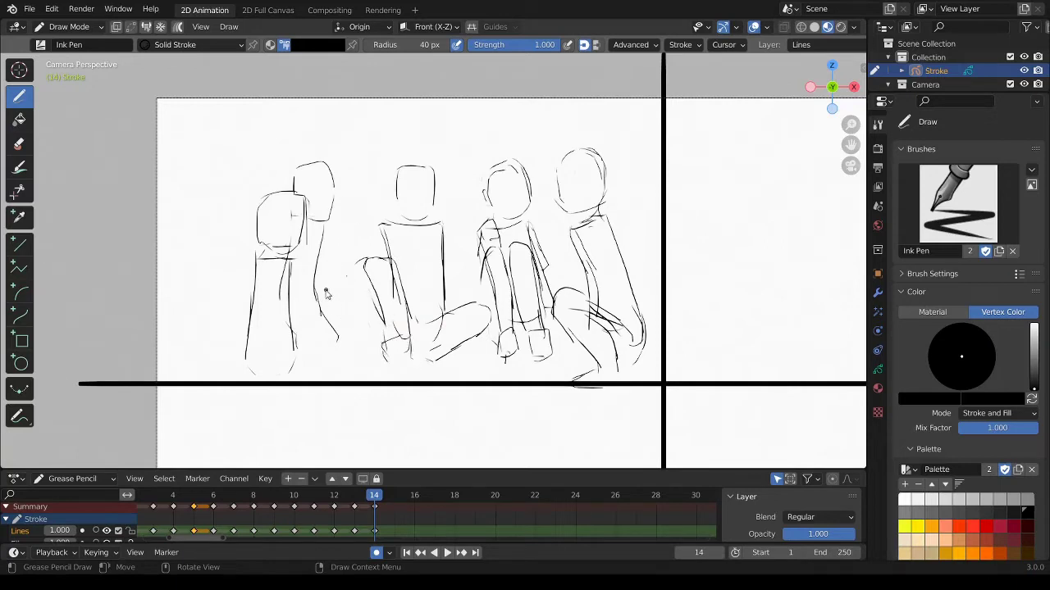
mouse_move(320, 312)
left_mouse_down()
mouse_move(366, 344)
mouse_move(362, 372)
mouse_move(317, 367)
left_mouse_up()
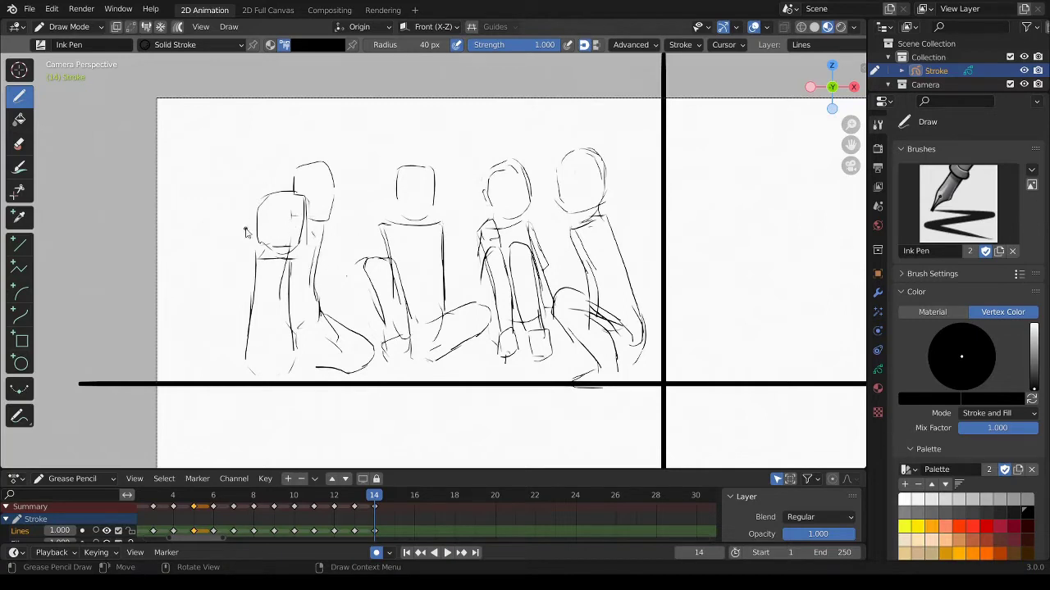
left_click_drag(296, 351, 330, 376)
mouse_move(258, 261)
left_mouse_down()
mouse_move(286, 308)
mouse_move(284, 340)
mouse_move(308, 364)
left_mouse_up()
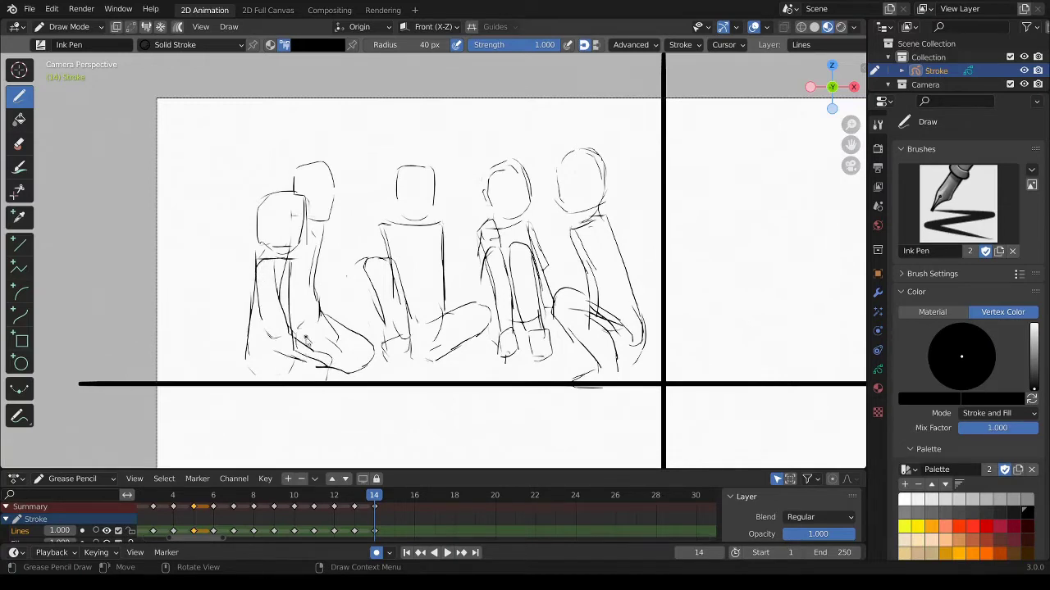
mouse_move(312, 283)
left_mouse_down()
mouse_move(315, 322)
mouse_move(346, 328)
left_mouse_up()
Erase and redraw the head behind the leftmost figure, adding its body and knee lines.
left_click_drag(320, 184, 327, 221, "ctrl")
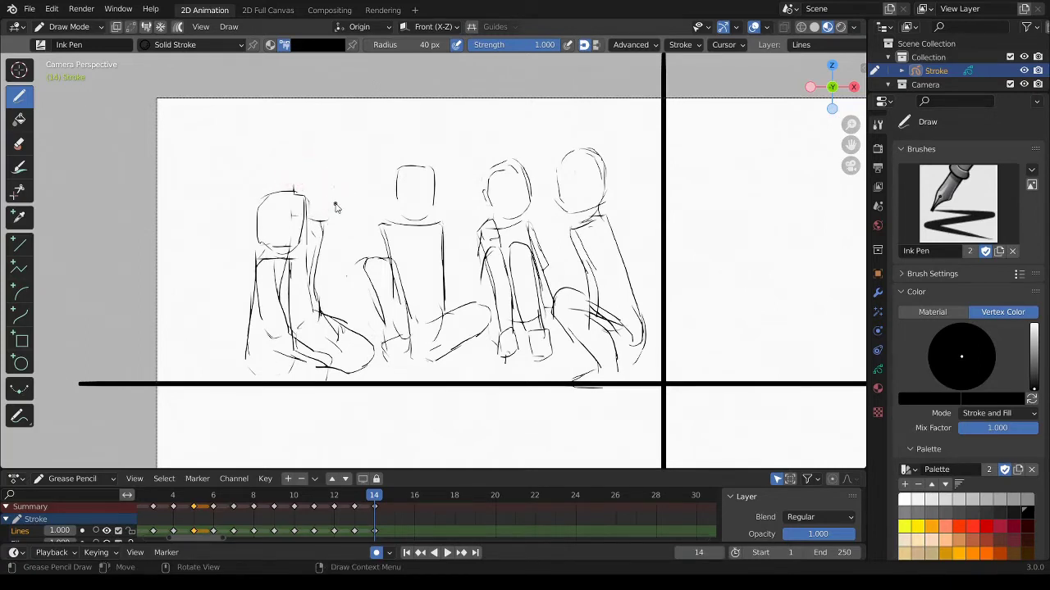
mouse_move(311, 180)
left_mouse_down()
mouse_move(348, 189)
mouse_move(336, 162)
mouse_move(352, 197)
mouse_move(316, 238)
left_mouse_up()
mouse_move(310, 233)
left_mouse_down()
mouse_move(310, 305)
mouse_move(349, 338)
mouse_move(316, 327)
left_mouse_up()
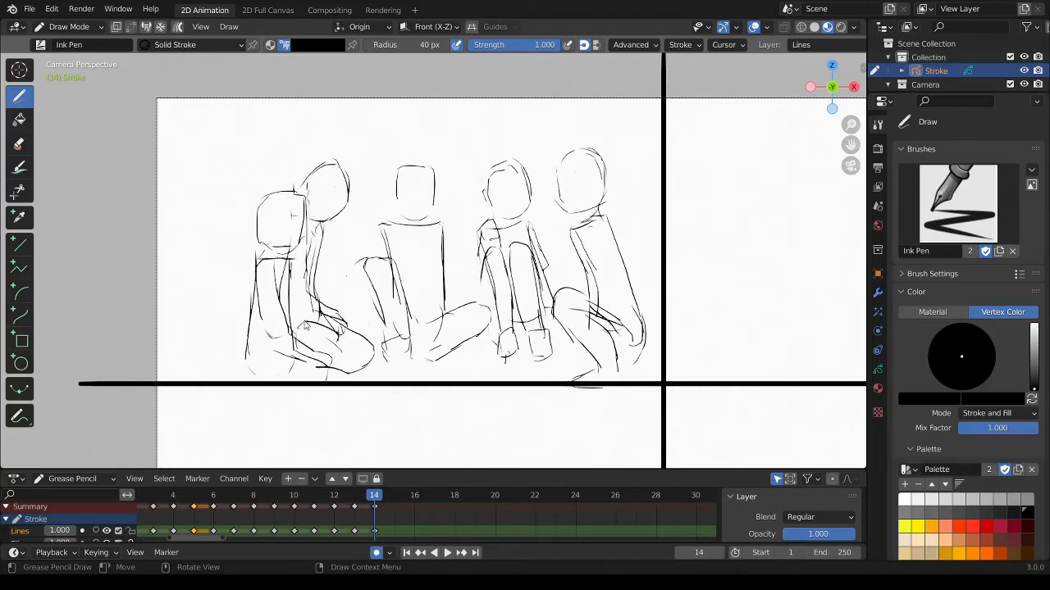
mouse_move(306, 284)
left_mouse_down()
mouse_move(300, 304)
mouse_move(355, 330)
left_mouse_up()
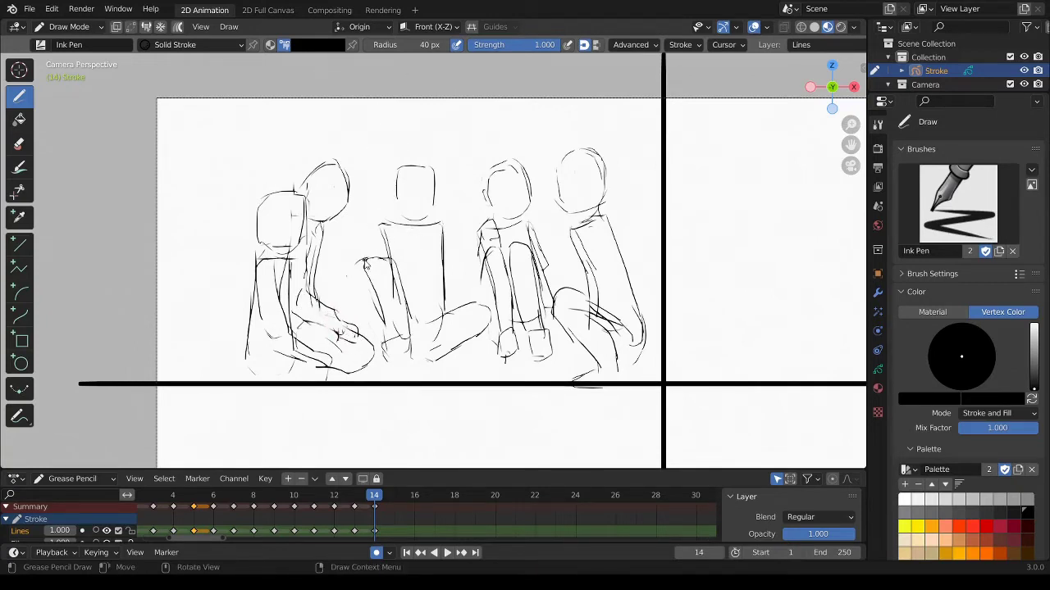
mouse_move(365, 261)
left_mouse_down()
mouse_move(381, 234)
mouse_move(373, 246)
left_mouse_up()
mouse_move(443, 228)
left_mouse_down()
mouse_move(476, 305)
mouse_move(435, 262)
left_mouse_up()
Undo a stray stroke, add hair to the middle figure, and draw lines down the rightmost torso.
key("ctrl+z")
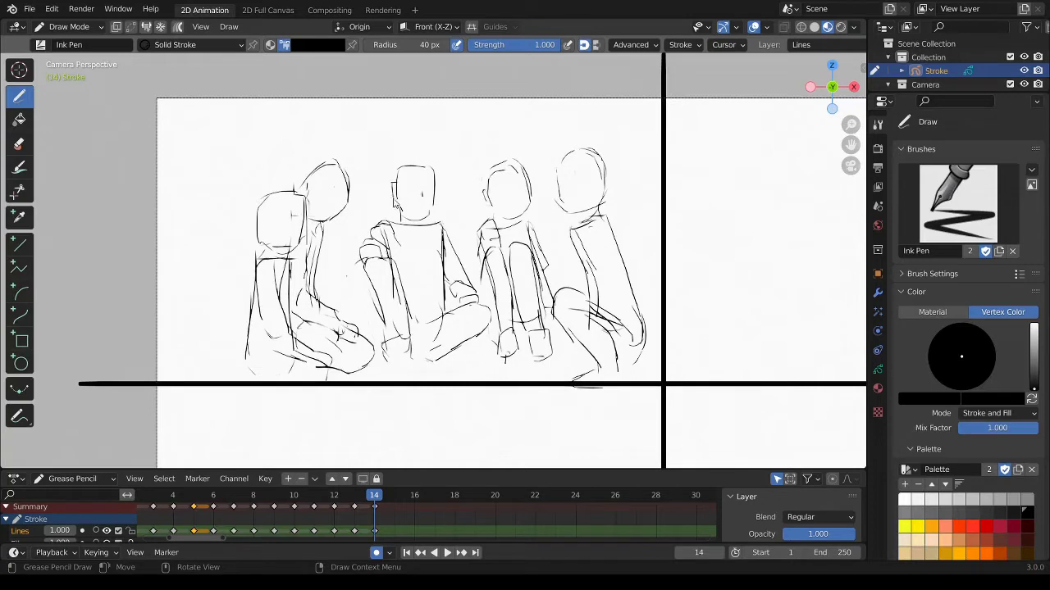
mouse_move(391, 175)
left_mouse_down()
mouse_move(395, 205)
mouse_move(433, 175)
left_mouse_up()
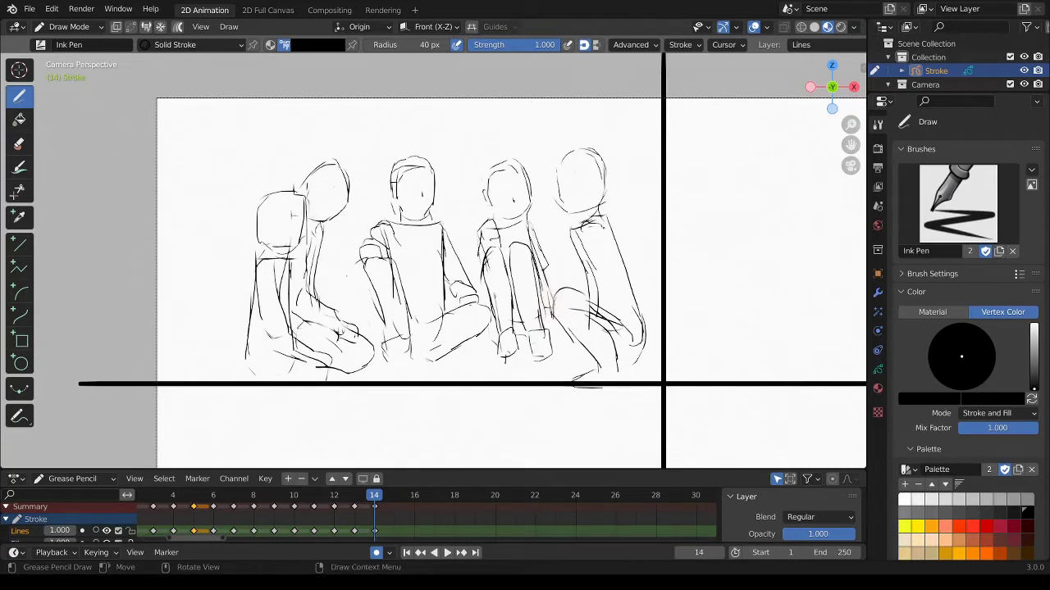
left_click_drag(605, 230, 599, 300)
mouse_move(586, 257)
left_mouse_down()
mouse_move(585, 282)
mouse_move(565, 238)
mouse_move(552, 245)
mouse_move(572, 289)
left_mouse_up()
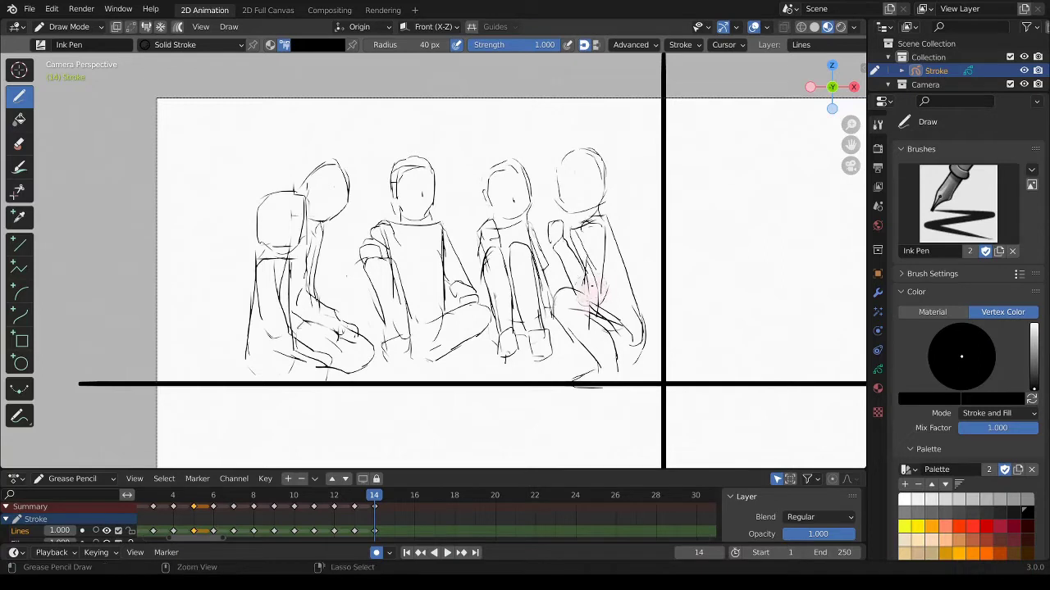
left_click_drag(588, 233, 583, 270)
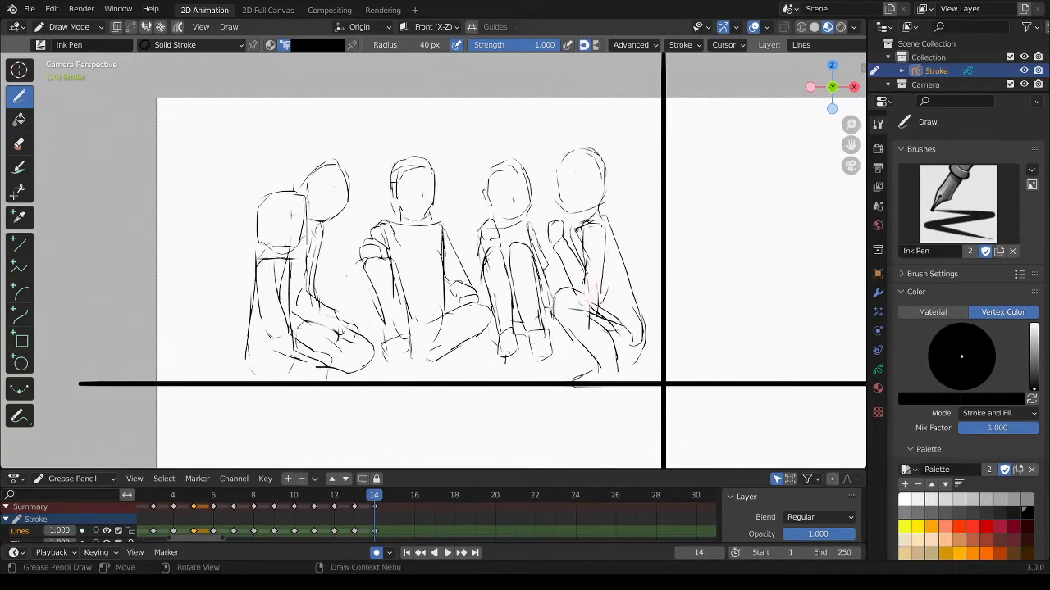
Shape the rightmost figure's shoulder, head outline and hair, and dot in an eye.
left_click_drag(584, 219, 574, 231)
left_click_drag(561, 172, 558, 197)
left_click_drag(592, 159, 601, 175)
left_click(574, 173)
Redo the rightmost figure's eye after dropping an arc, and add a stroke on the third head.
left_click_drag(560, 164, 601, 157)
key("ctrl+z")
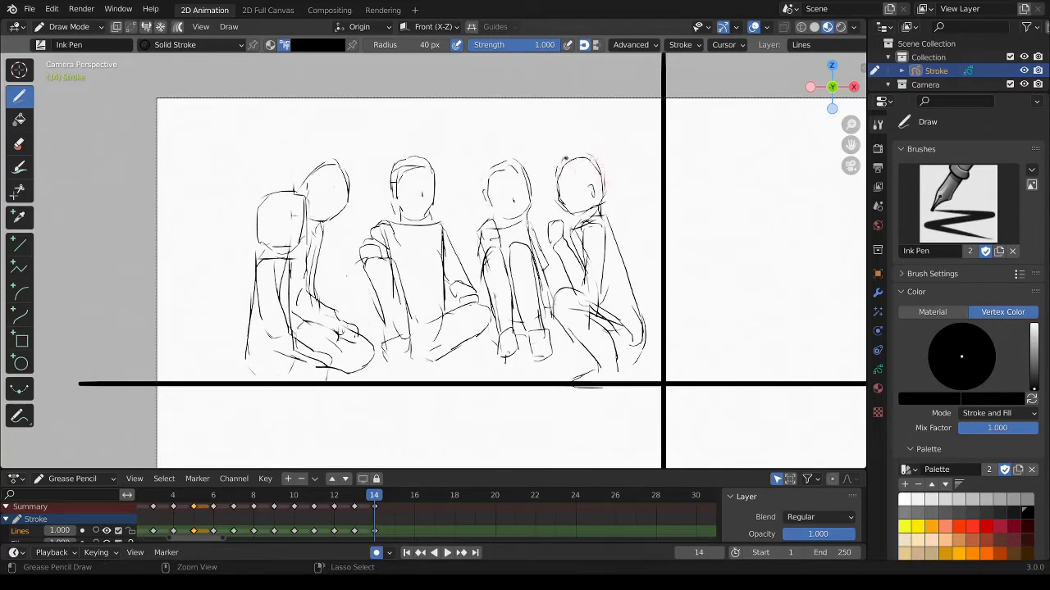
left_click(577, 176)
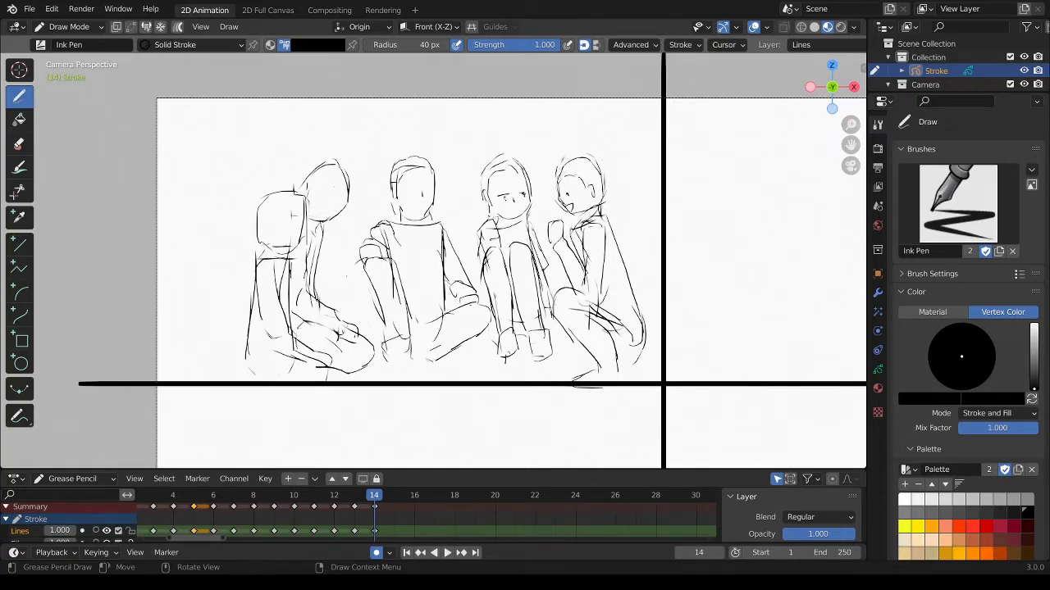
left_click_drag(515, 161, 530, 174)
Clean marks off the back head, add a V neckline, and draw a tall vertical line at left.
mouse_move(347, 181)
left_mouse_down()
mouse_move(330, 207)
mouse_move(334, 223)
left_mouse_up()
key("ctrl+z")
left_click_drag(292, 215, 281, 218, "ctrl")
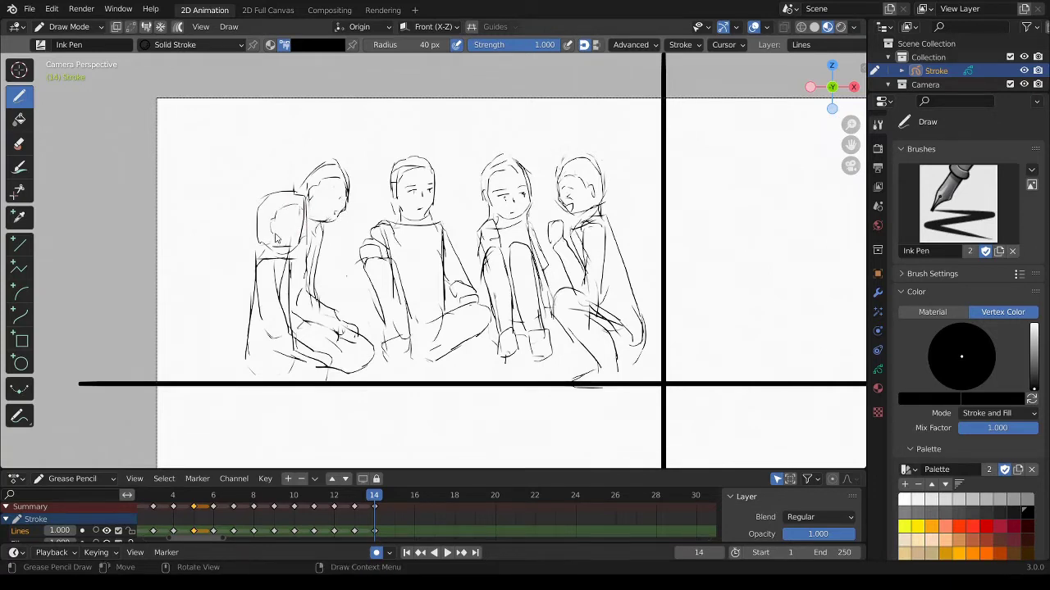
left_click_drag(305, 359, 346, 377)
left_click_drag(402, 220, 436, 225)
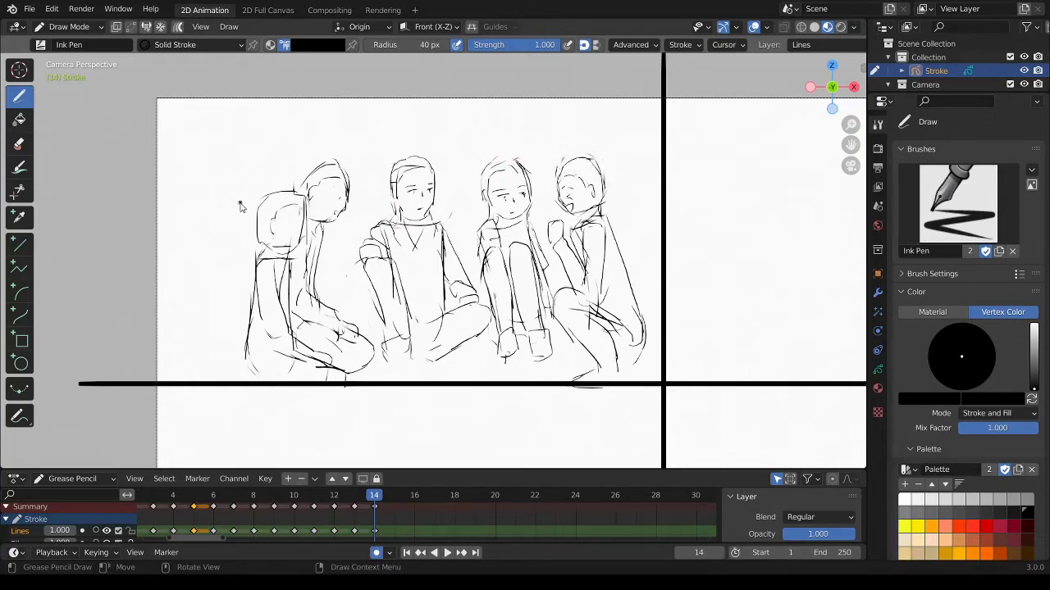
mouse_move(219, 113)
left_mouse_down()
mouse_move(231, 291)
mouse_move(219, 361)
left_mouse_up()
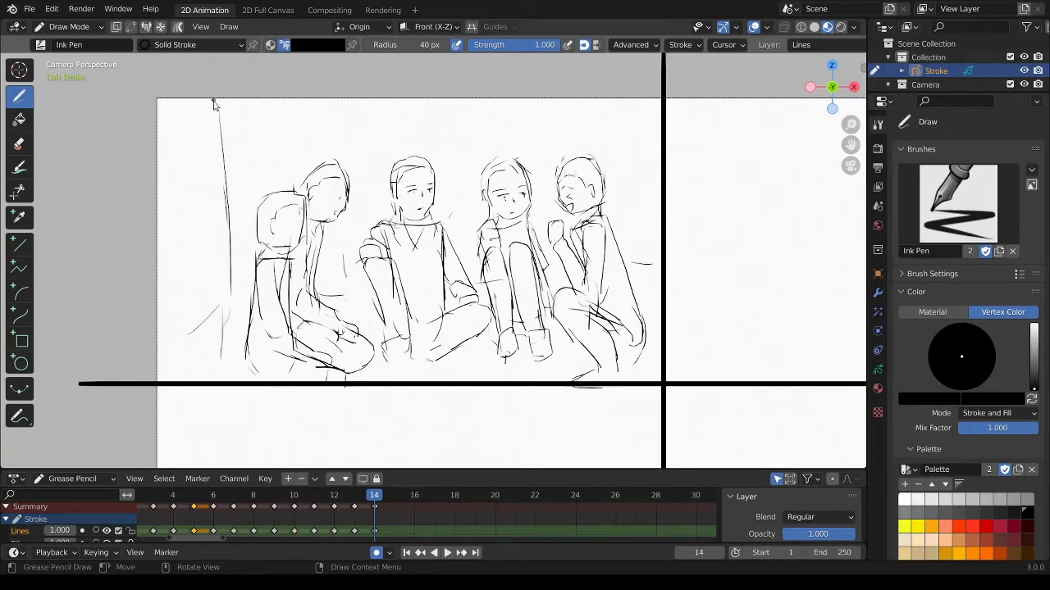
Sketch short lines left of the first figure, then pan down to the empty lower panel.
mouse_move(158, 290)
left_mouse_down()
mouse_move(211, 290)
mouse_move(222, 357)
mouse_move(167, 273)
mouse_move(225, 365)
left_mouse_up()
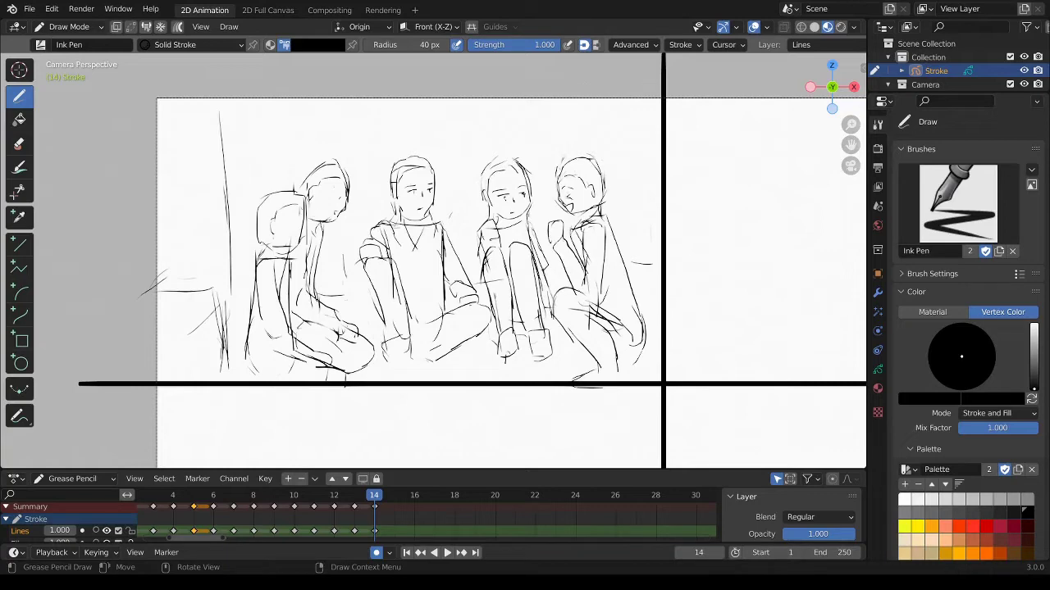
mouse_move(851, 144)
left_mouse_down()
mouse_move(839, 138)
mouse_move(849, 28)
left_mouse_up()
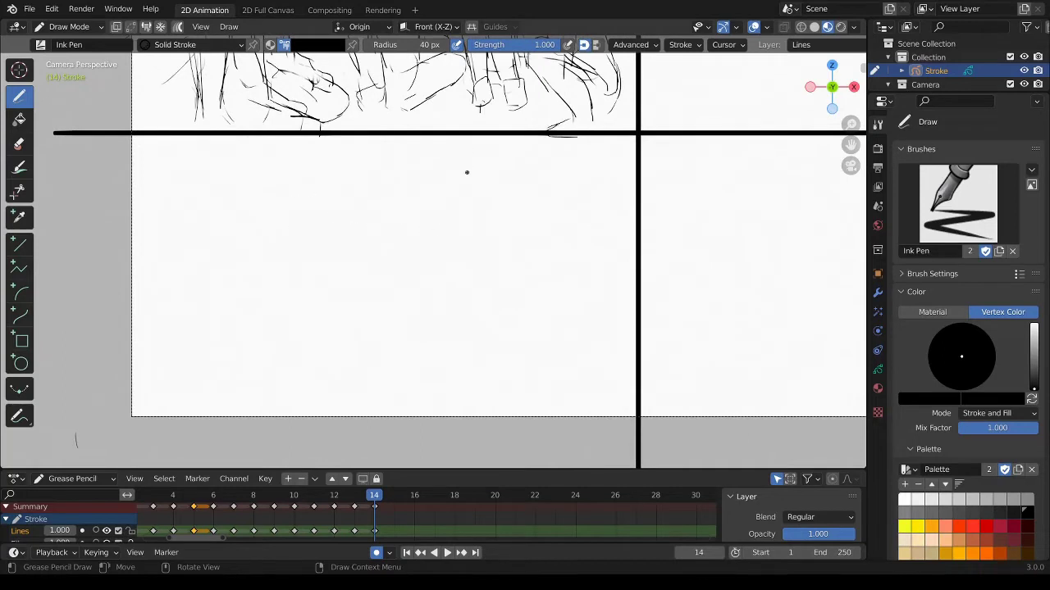
Draw a new figure's head, back, lunging legs and forward-reaching arm.
mouse_move(473, 161)
left_mouse_down()
mouse_move(457, 202)
mouse_move(492, 160)
mouse_move(502, 197)
left_mouse_up()
mouse_move(488, 156)
left_mouse_down()
mouse_move(510, 188)
mouse_move(482, 221)
mouse_move(548, 308)
left_mouse_up()
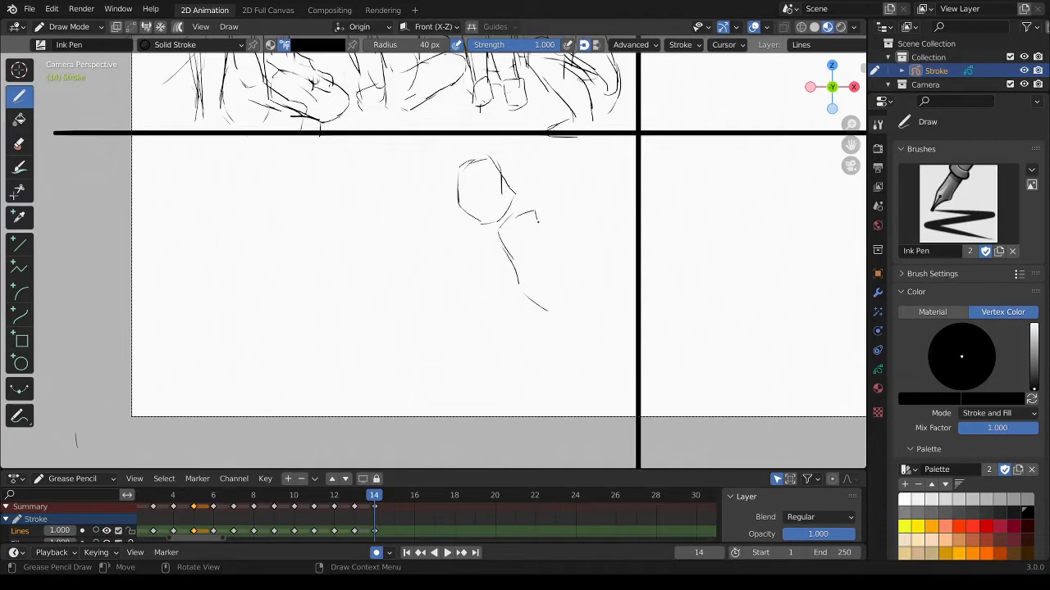
mouse_move(538, 218)
left_mouse_down()
mouse_move(599, 325)
mouse_move(548, 337)
mouse_move(543, 322)
mouse_move(560, 334)
mouse_move(504, 414)
left_mouse_up()
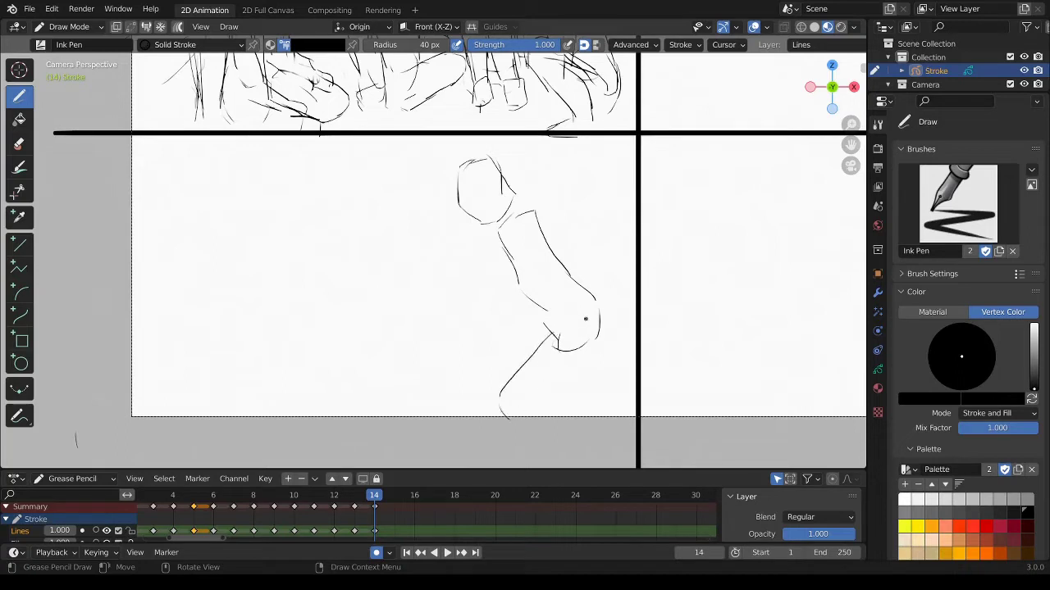
left_click_drag(598, 338, 537, 407)
left_click_drag(585, 354, 625, 416)
left_click_drag(598, 320, 635, 390)
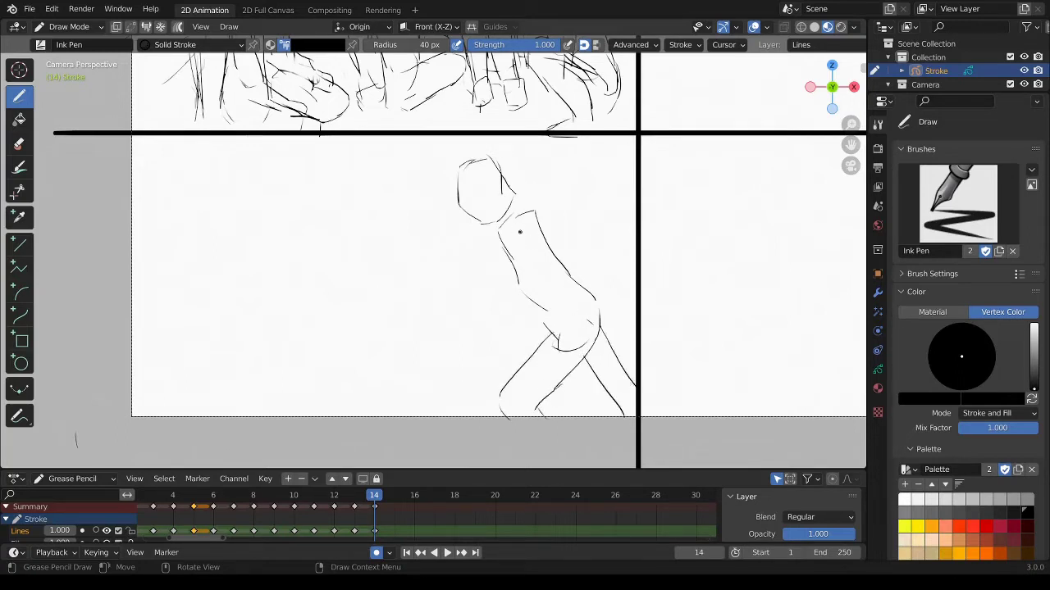
mouse_move(517, 224)
left_mouse_down()
mouse_move(528, 250)
mouse_move(489, 250)
mouse_move(476, 260)
mouse_move(486, 279)
left_mouse_up()
mouse_move(423, 249)
left_mouse_down()
mouse_move(468, 254)
mouse_move(461, 272)
mouse_move(483, 278)
mouse_move(469, 259)
left_mouse_up()
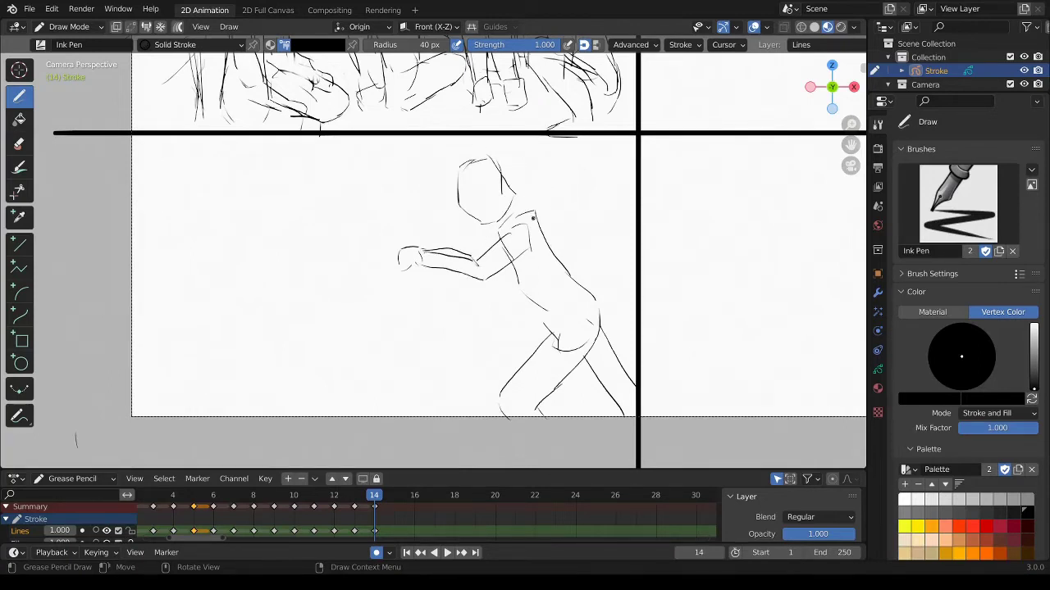
mouse_move(533, 215)
left_mouse_down()
mouse_move(511, 216)
mouse_move(558, 233)
left_mouse_up()
Rework the lunging figure's face, redrawing the head top, hair and mouth area.
left_click_drag(471, 206, 487, 210)
mouse_move(455, 167)
left_mouse_down()
mouse_move(495, 150)
mouse_move(525, 200)
mouse_move(505, 217)
mouse_move(474, 158)
mouse_move(459, 195)
mouse_move(504, 185)
mouse_move(497, 153)
mouse_move(514, 167)
mouse_move(522, 202)
mouse_move(508, 230)
left_mouse_up()
left_click(472, 165)
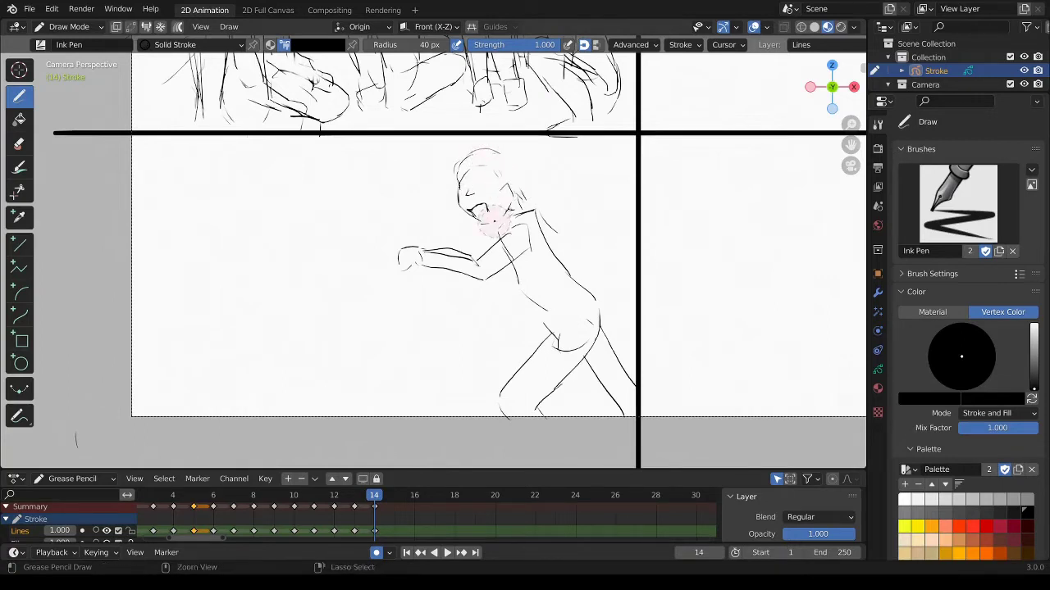
mouse_move(471, 190)
left_mouse_down()
mouse_move(490, 225)
mouse_move(508, 208)
mouse_move(482, 172)
mouse_move(453, 206)
left_mouse_up()
mouse_move(460, 189)
left_mouse_down()
mouse_move(462, 207)
mouse_move(505, 171)
mouse_move(588, 285)
left_mouse_up()
key("ctrl+z")
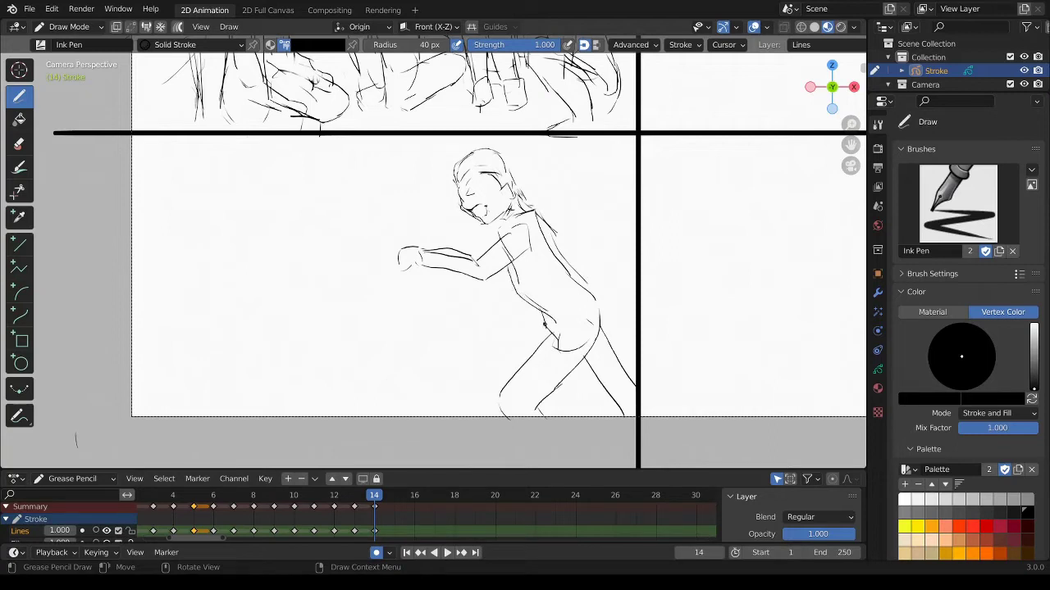
Redraw the front and back leg lines, then draw an oval head for a second figure at left.
left_click_drag(546, 325, 512, 377)
mouse_move(548, 342)
left_mouse_down("ctrl")
mouse_move(539, 352)
mouse_move(616, 403)
left_mouse_up("ctrl")
left_click_drag(583, 367, 620, 410)
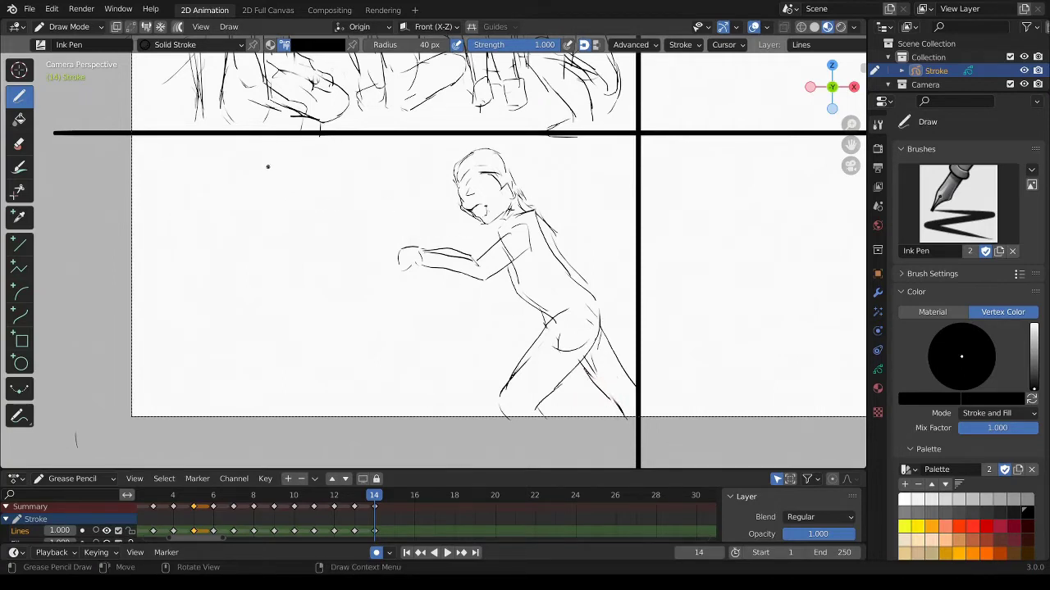
mouse_move(236, 215)
left_mouse_down()
mouse_move(261, 162)
mouse_move(280, 174)
mouse_move(294, 203)
mouse_move(242, 239)
mouse_move(268, 235)
mouse_move(276, 309)
left_mouse_up()
Draw the second figure's neck, body contour and striding legs.
mouse_move(291, 238)
left_mouse_down()
mouse_move(305, 229)
mouse_move(369, 309)
mouse_move(353, 371)
left_mouse_up()
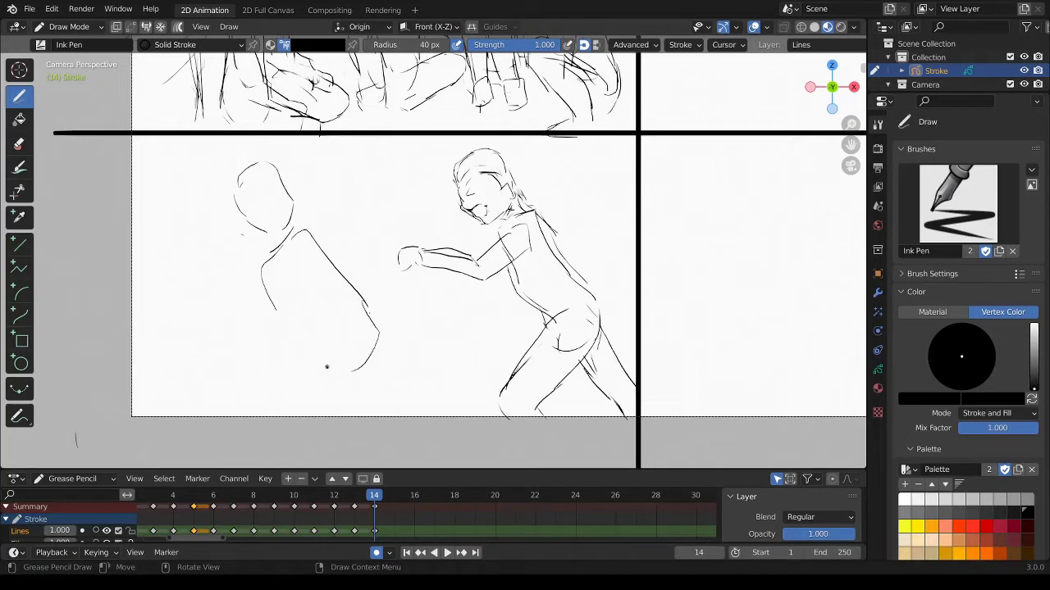
left_click_drag(280, 312, 361, 371)
left_click_drag(375, 335, 378, 373)
left_click_drag(325, 369, 266, 415)
left_click_drag(328, 391, 349, 422)
left_click_drag(369, 328, 425, 451)
mouse_move(331, 394)
left_mouse_down()
mouse_move(365, 435)
mouse_move(316, 431)
left_mouse_up()
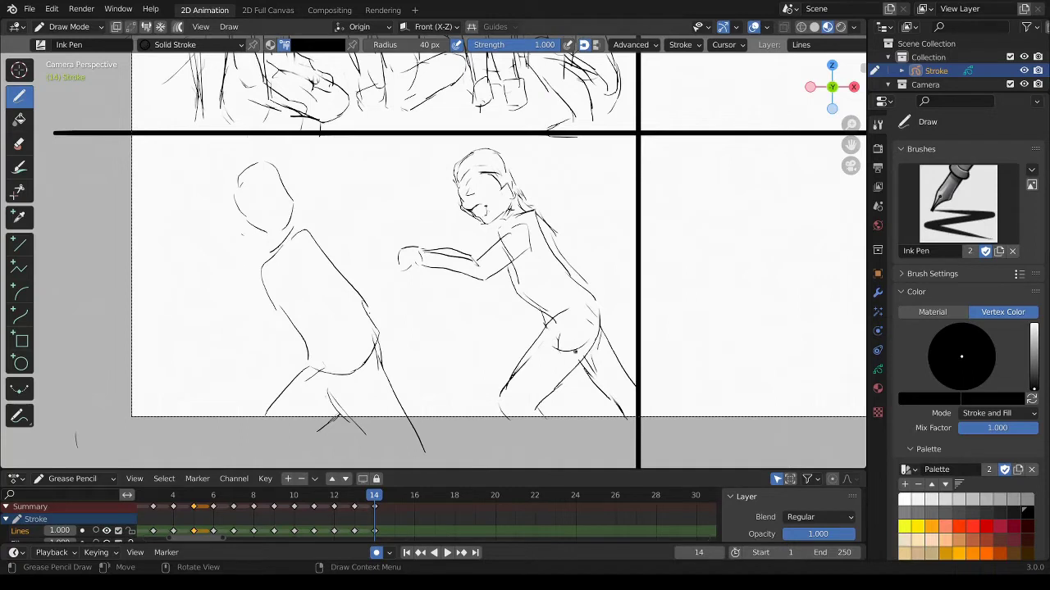
Erase stray lines at the right figure's hip, then draw the left figure's shoulder and arms.
key("ctrl")
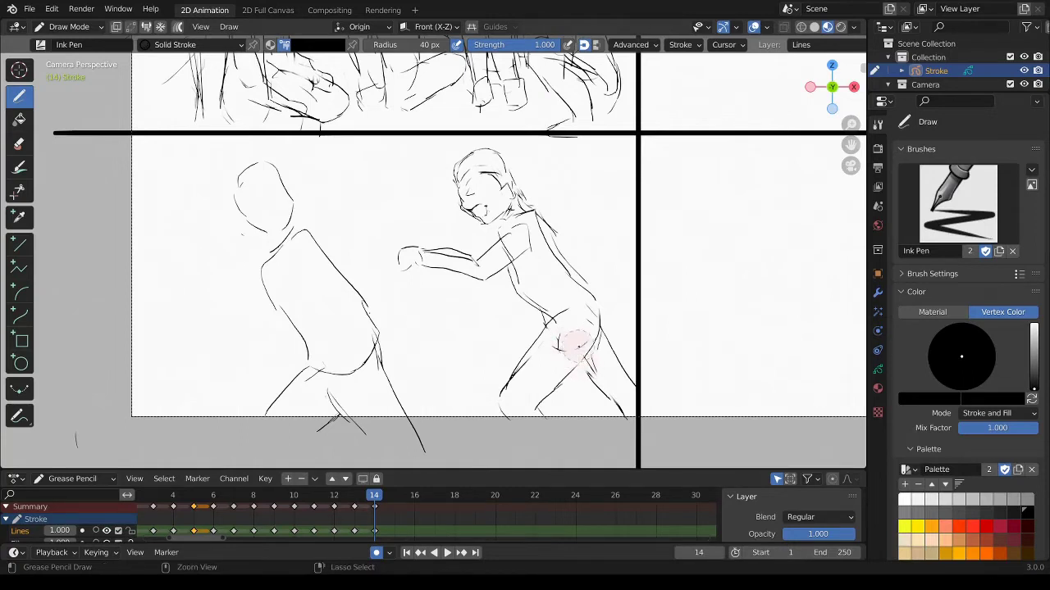
left_click_drag(574, 345, 589, 328, "ctrl")
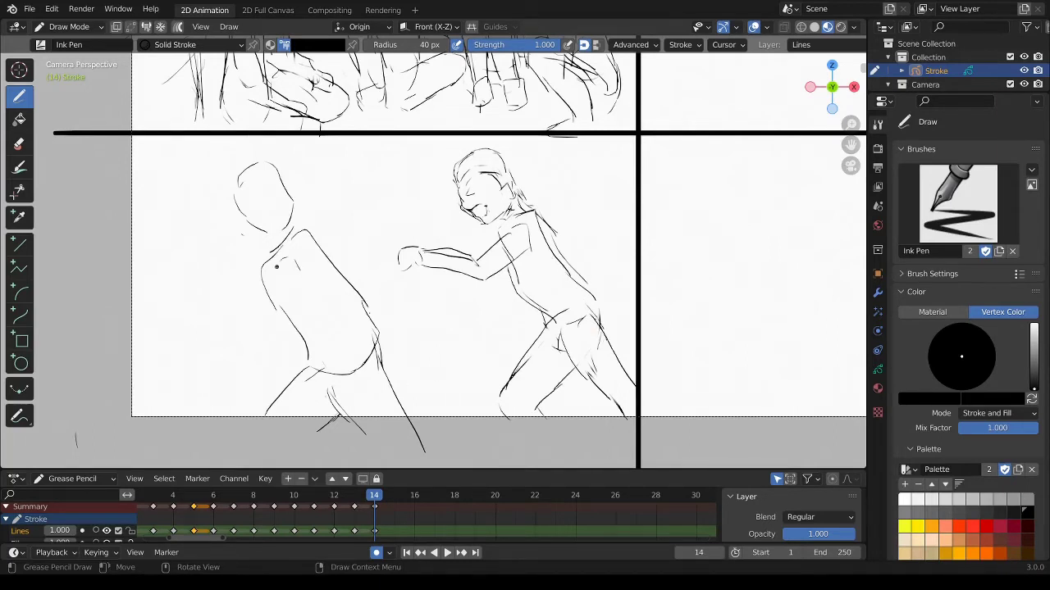
left_click_drag(276, 267, 231, 297)
left_click_drag(188, 276, 227, 316)
left_click_drag(279, 280, 234, 325)
left_click_drag(300, 274, 243, 313)
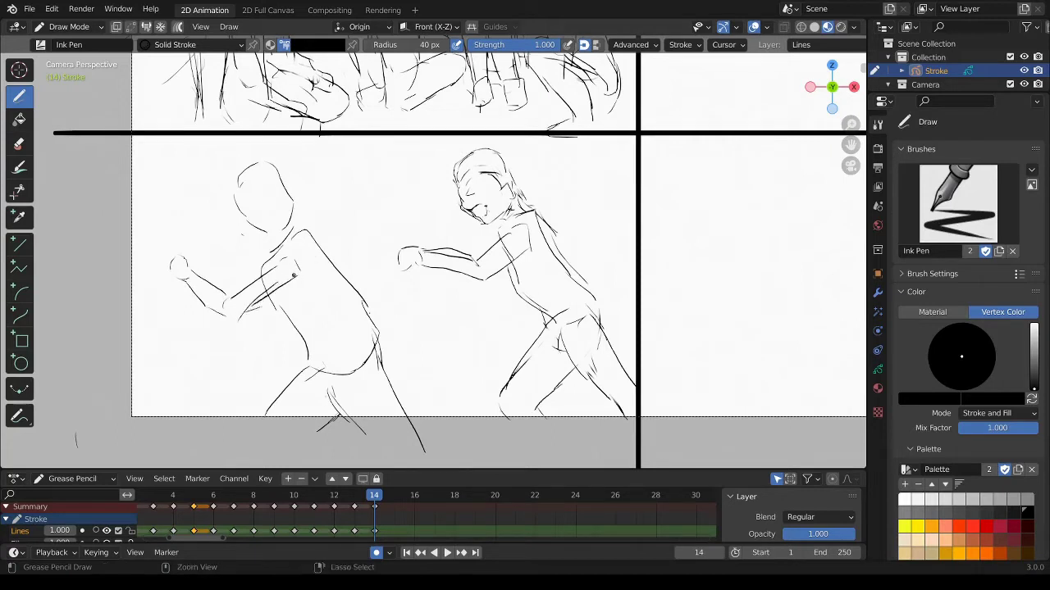
mouse_move(297, 276)
left_mouse_down("ctrl")
mouse_move(230, 320)
mouse_move(294, 280)
mouse_move(315, 364)
left_mouse_up("ctrl")
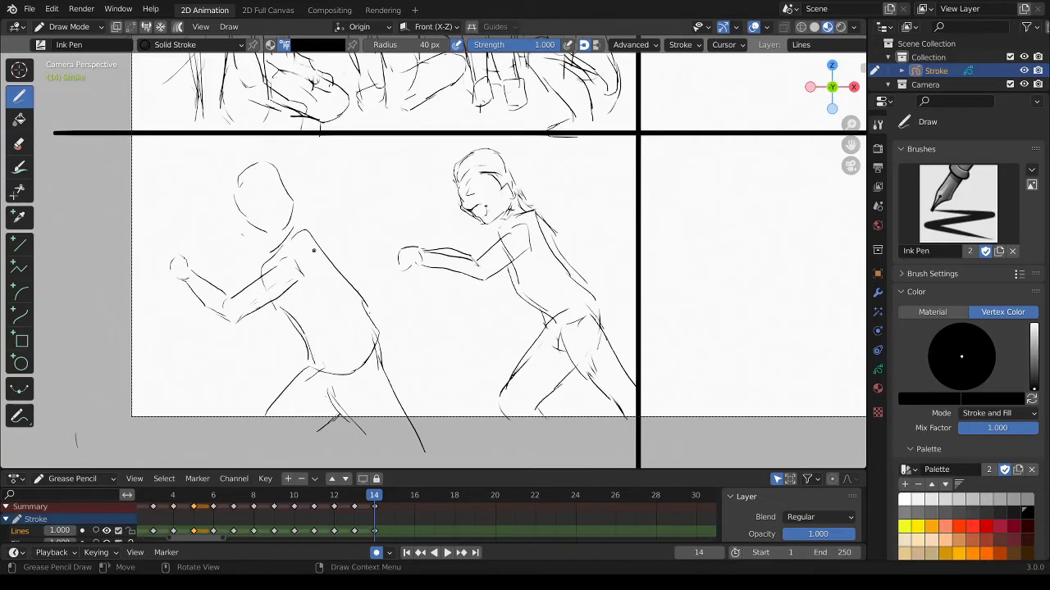
Add the left figure's back and jaw, erase forearm leftovers, and rework its shoulder and neck.
left_click_drag(301, 233, 361, 297)
mouse_move(306, 237)
left_mouse_down()
mouse_move(364, 250)
mouse_move(383, 266)
mouse_move(358, 272)
mouse_move(406, 297)
mouse_move(402, 306)
mouse_move(418, 299)
mouse_move(423, 313)
mouse_move(365, 250)
left_mouse_up()
mouse_move(395, 305)
left_mouse_down("ctrl")
mouse_move(359, 264)
mouse_move(399, 303)
mouse_move(416, 305)
left_mouse_up("ctrl")
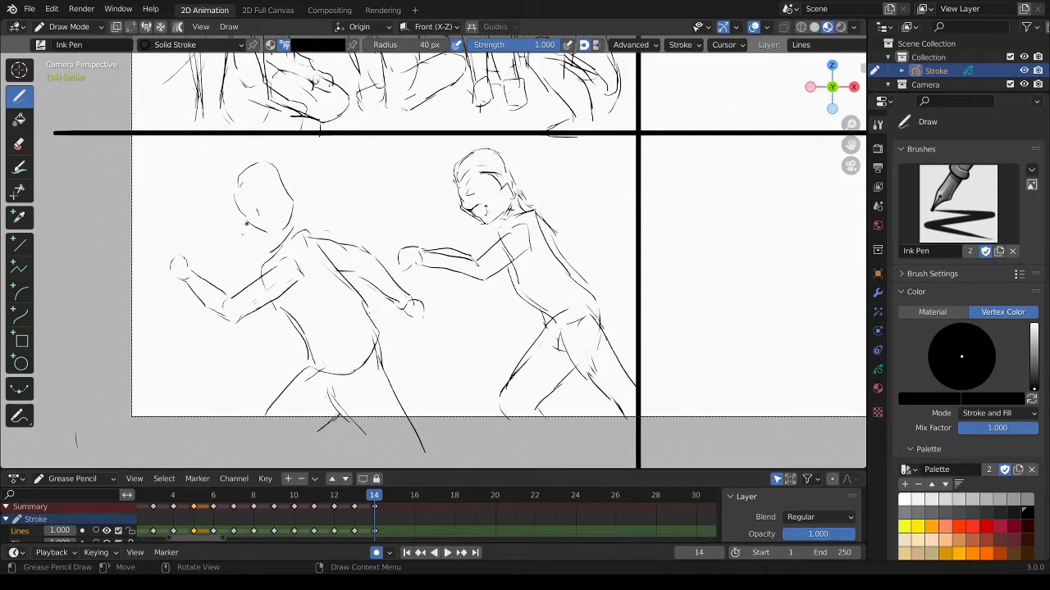
left_click_drag(232, 200, 292, 219)
mouse_move(273, 249)
left_mouse_down()
mouse_move(261, 255)
mouse_move(264, 273)
left_mouse_up()
left_click_drag(851, 123, 867, 125)
mouse_move(251, 234)
left_mouse_down("ctrl")
mouse_move(264, 256)
mouse_move(254, 257)
left_mouse_up("ctrl")
left_click_drag(287, 189, 294, 210)
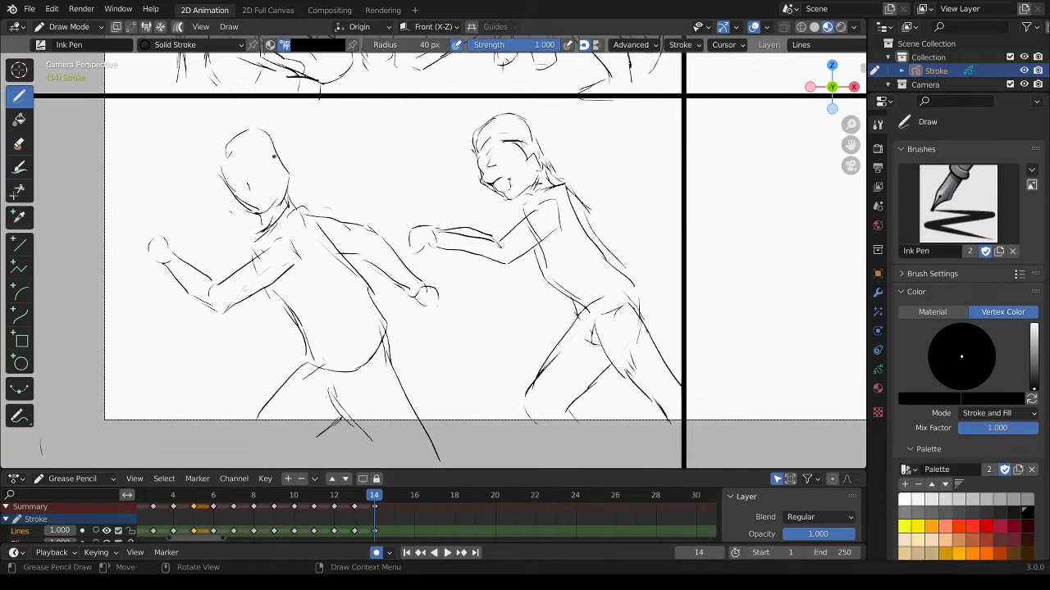
Redraw the left figure's head with two eyes and a jaw, tidying its shoulder and leg lines.
mouse_move(274, 155)
left_mouse_down("ctrl")
mouse_move(279, 148)
mouse_move(292, 172)
mouse_move(245, 146)
mouse_move(226, 151)
mouse_move(280, 138)
mouse_move(287, 154)
left_mouse_up("ctrl")
left_click(239, 180)
left_click(257, 171)
left_click_drag(262, 166, 271, 170)
left_click_drag(228, 191, 267, 207)
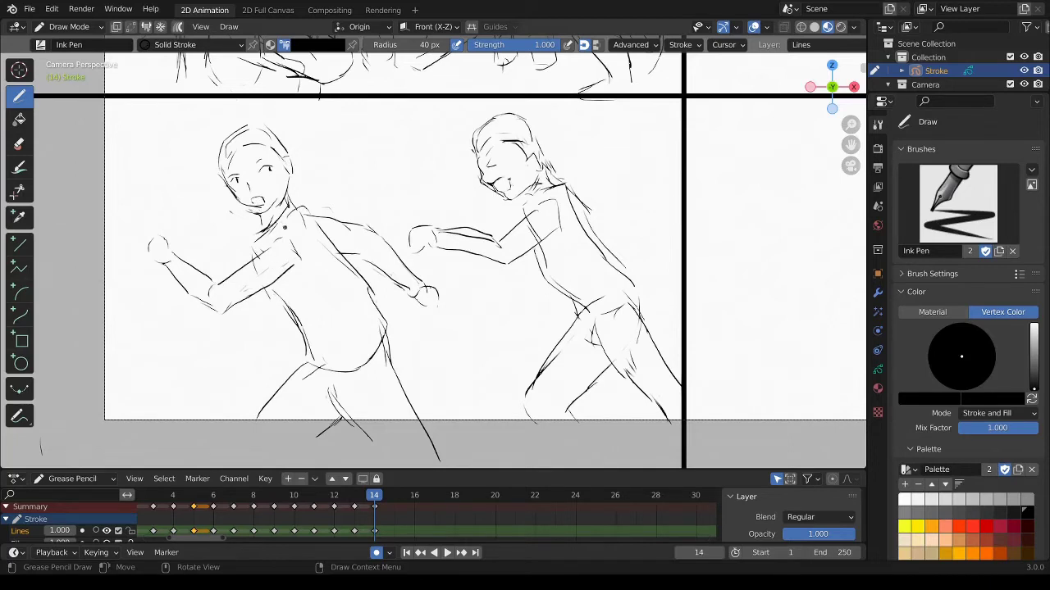
mouse_move(316, 247)
left_mouse_down("ctrl")
mouse_move(300, 219)
mouse_move(327, 231)
mouse_move(333, 250)
left_mouse_up("ctrl")
left_click_drag(261, 415, 260, 447)
Redraw the right figure's face with closed eyes and sketch an arched head above the fist.
mouse_move(477, 135)
left_mouse_down("ctrl")
mouse_move(499, 172)
mouse_move(510, 146)
left_mouse_up("ctrl")
mouse_move(464, 127)
left_mouse_down()
mouse_move(477, 154)
mouse_move(504, 123)
mouse_move(492, 106)
mouse_move(529, 128)
mouse_move(497, 123)
mouse_move(507, 115)
mouse_move(497, 123)
left_mouse_up()
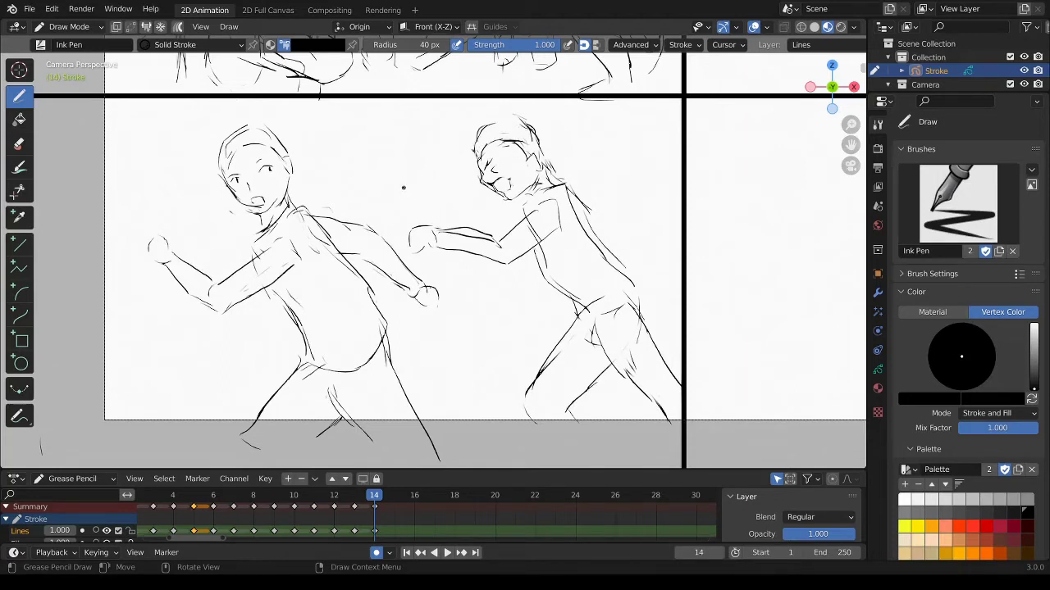
left_click_drag(392, 223, 457, 223)
left_click_drag(393, 222, 397, 244)
key("ctrl+z")
left_click_drag(399, 188, 449, 220)
Draw the middle figure's body, back, belly, limbs and head between the two figures.
left_click_drag(429, 268, 535, 358)
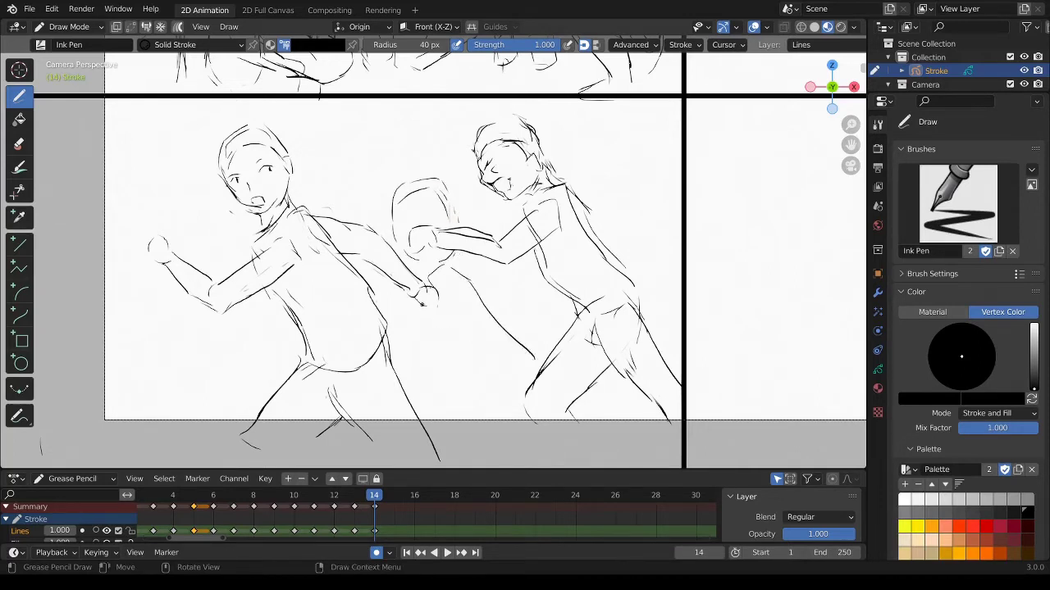
left_click_drag(426, 317, 471, 372)
left_click_drag(454, 263, 537, 359)
mouse_move(474, 382)
left_mouse_down()
mouse_move(532, 377)
mouse_move(500, 434)
left_mouse_up()
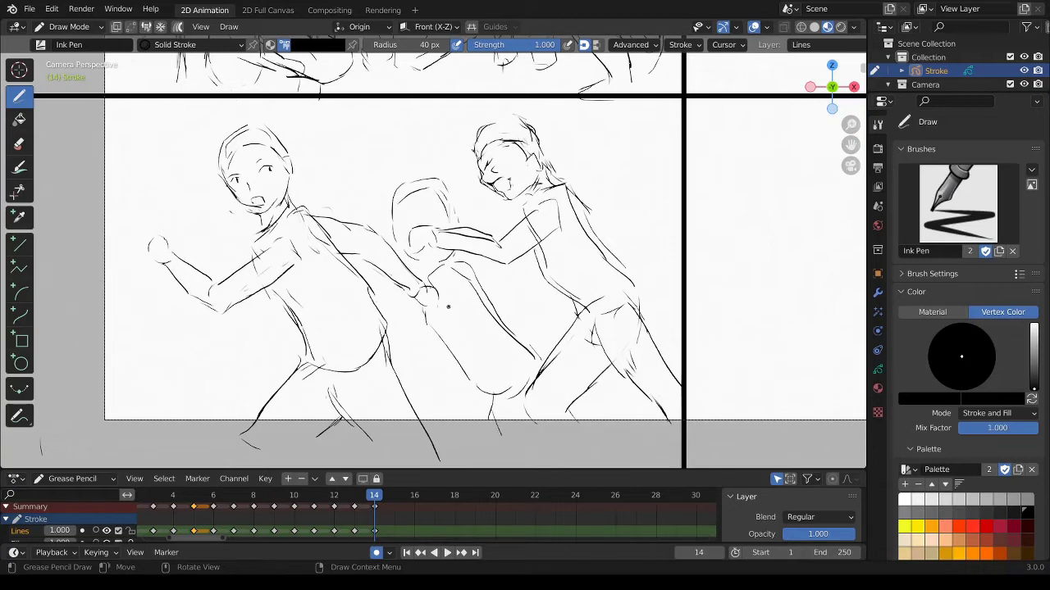
mouse_move(452, 309)
left_mouse_down()
mouse_move(464, 336)
mouse_move(489, 339)
mouse_move(491, 351)
mouse_move(421, 342)
mouse_move(424, 352)
mouse_move(476, 348)
left_mouse_up()
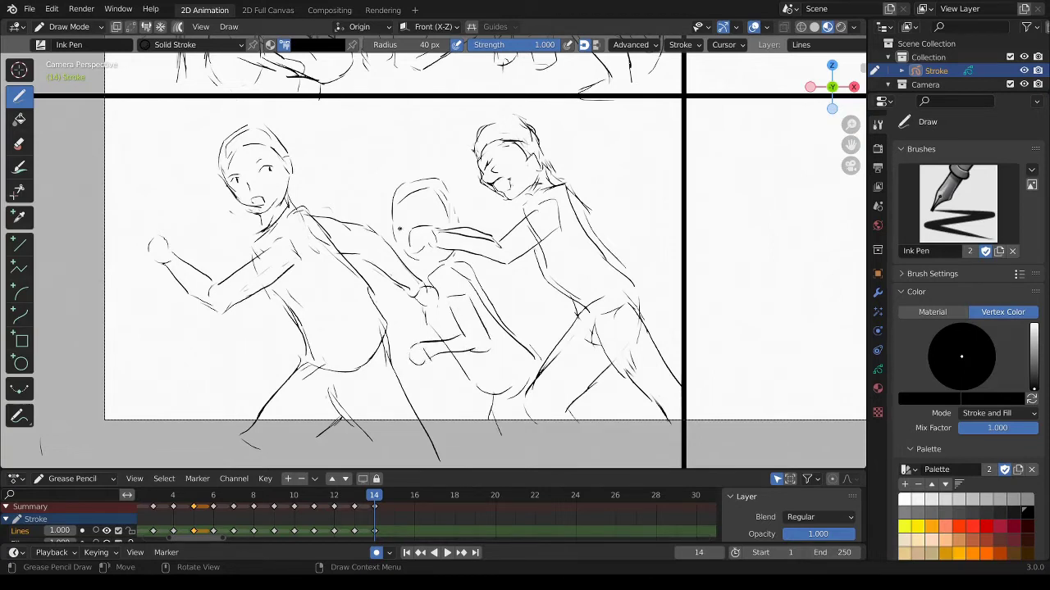
mouse_move(398, 226)
left_mouse_down()
mouse_move(435, 178)
mouse_move(448, 189)
mouse_move(400, 202)
mouse_move(412, 187)
mouse_move(458, 220)
left_mouse_up()
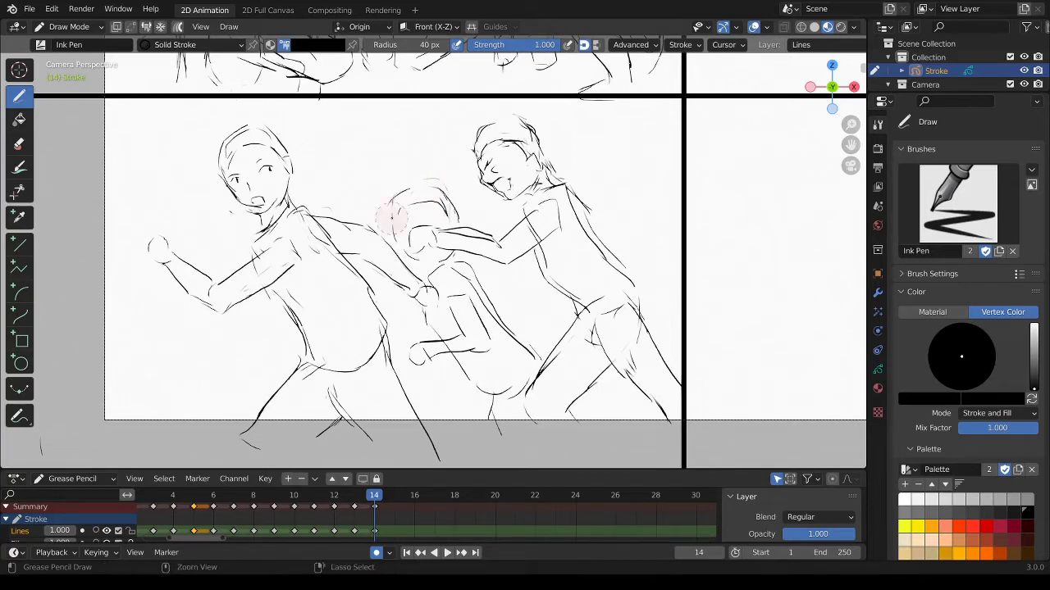
mouse_move(392, 216)
left_mouse_down("ctrl")
mouse_move(416, 255)
mouse_move(443, 261)
mouse_move(429, 287)
mouse_move(458, 267)
left_mouse_up("ctrl")
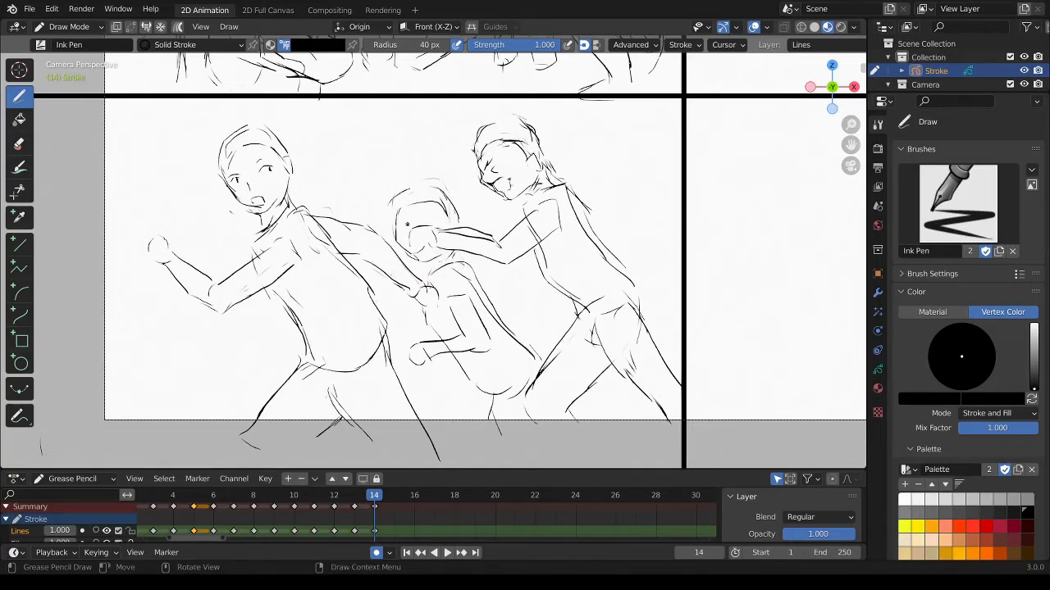
mouse_move(418, 205)
left_mouse_down()
mouse_move(397, 214)
mouse_move(445, 206)
mouse_move(419, 192)
mouse_move(445, 192)
left_mouse_up()
Add ground and motion lines across the panel, then pan to the next empty panel.
left_click_drag(124, 312, 187, 303)
left_click_drag(377, 309, 403, 308)
left_click_drag(497, 294, 546, 293)
left_click_drag(641, 269, 671, 268)
left_click_drag(639, 185, 641, 205)
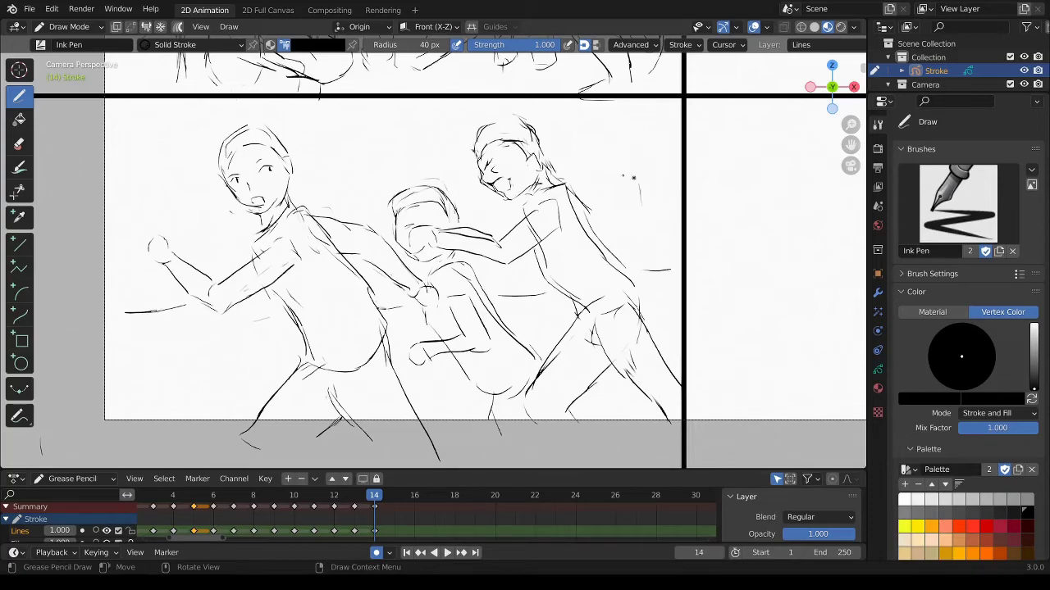
left_click_drag(159, 169, 160, 202)
left_click_drag(156, 143, 159, 183)
left_click_drag(303, 144, 304, 156)
left_click_drag(853, 148, 407, 458)
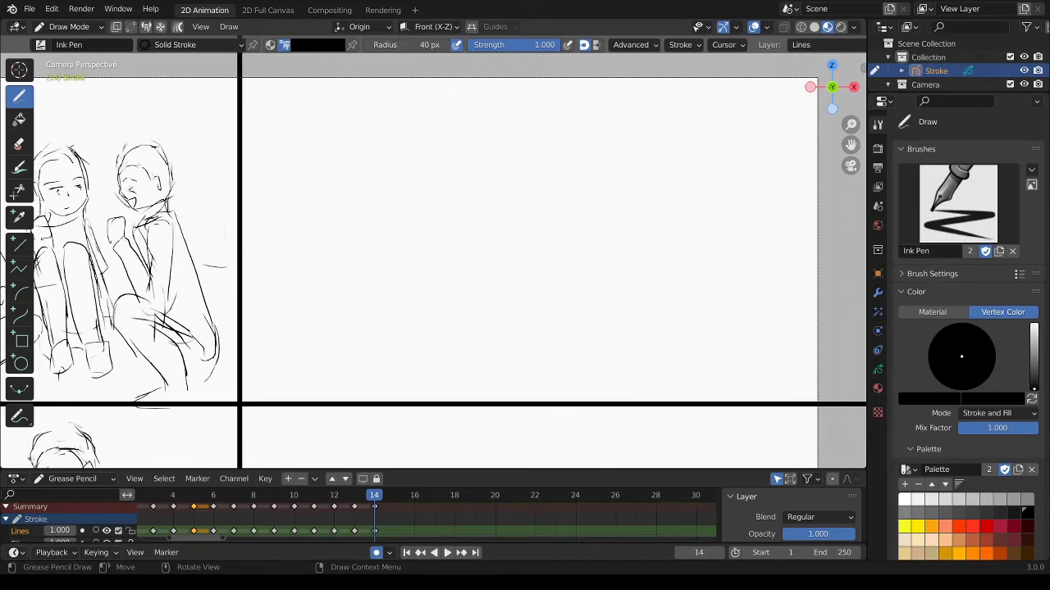
Draw the large figure's neck, back of head, left shoulder and left side.
left_click_drag(850, 144, 848, 142)
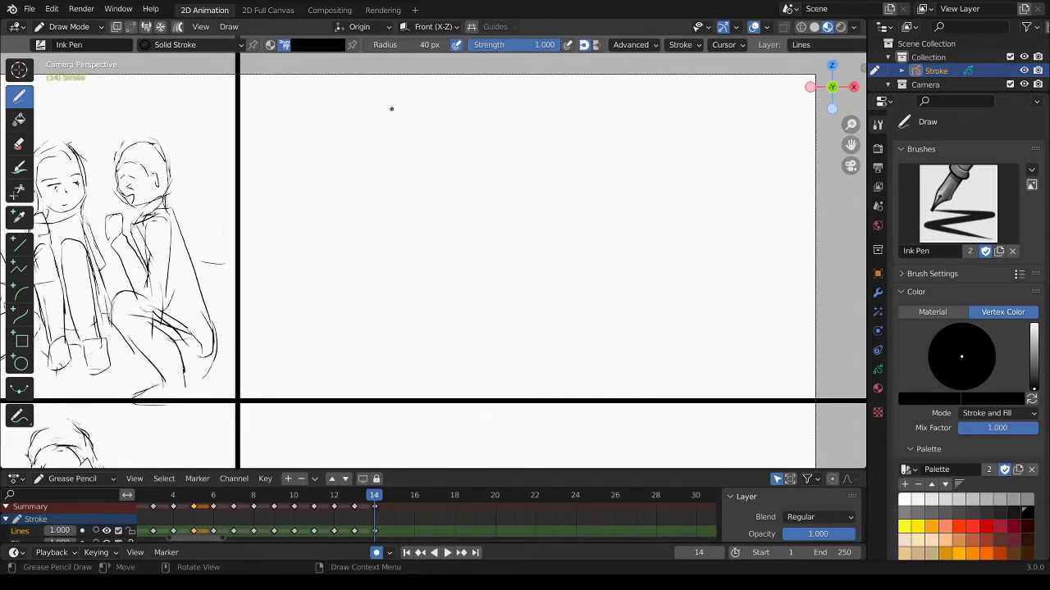
left_click_drag(367, 74, 373, 109)
left_click_drag(450, 62, 397, 129)
mouse_move(352, 69)
left_mouse_down()
mouse_move(385, 132)
mouse_move(439, 142)
mouse_move(452, 173)
mouse_move(448, 245)
left_mouse_up()
left_click_drag(350, 150, 328, 203)
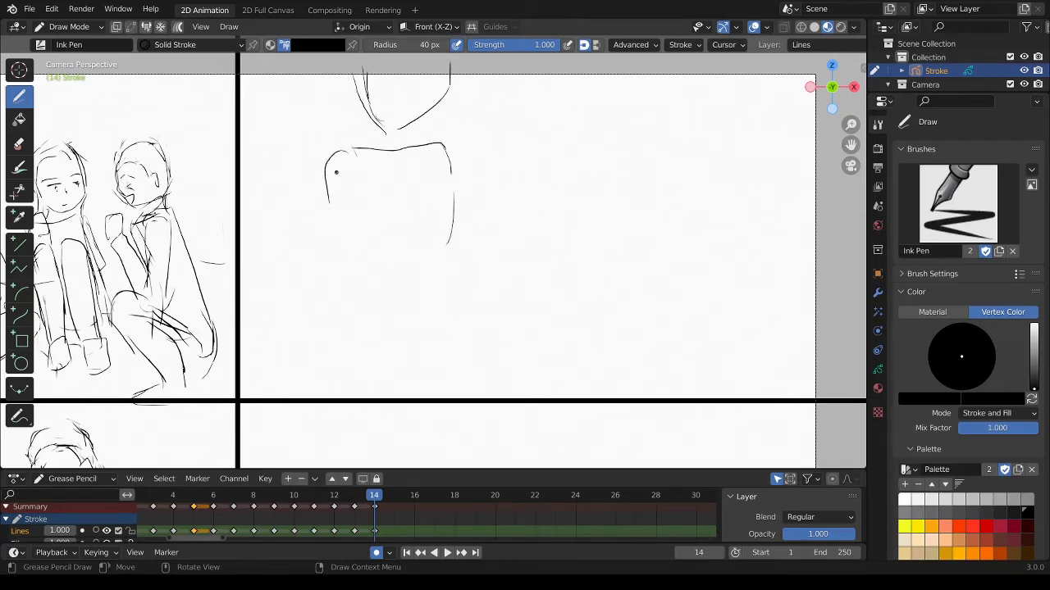
left_click_drag(325, 158, 353, 308)
Extend the torso sides and draw both shoulders and arms down to the panel bottom.
mouse_move(336, 251)
left_mouse_down()
mouse_move(341, 363)
mouse_move(354, 382)
left_mouse_up()
left_click_drag(444, 146, 456, 344)
left_click_drag(463, 335, 467, 398)
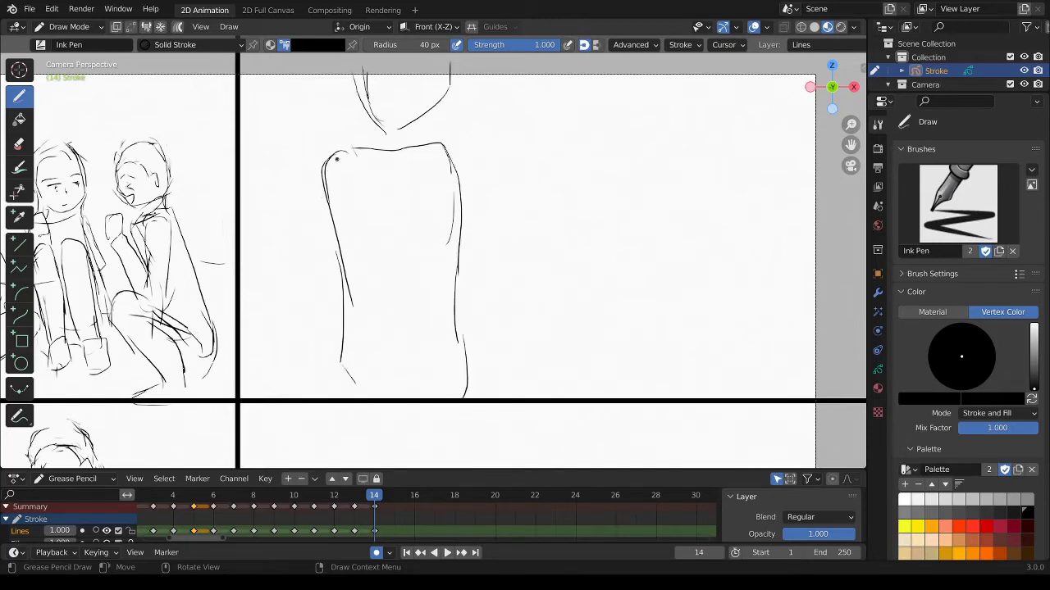
left_click_drag(338, 154, 310, 167)
left_click_drag(308, 171, 305, 219)
mouse_move(347, 153)
left_mouse_down()
mouse_move(344, 266)
mouse_move(318, 337)
left_mouse_up()
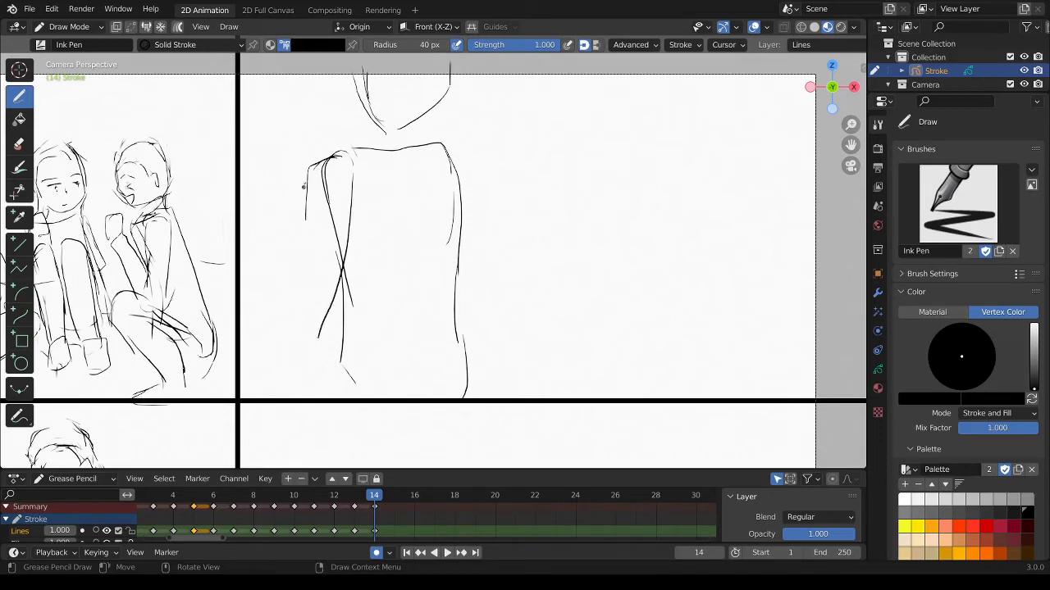
mouse_move(316, 159)
left_mouse_down()
mouse_move(283, 345)
mouse_move(336, 397)
left_mouse_up()
left_click_drag(283, 343, 297, 397)
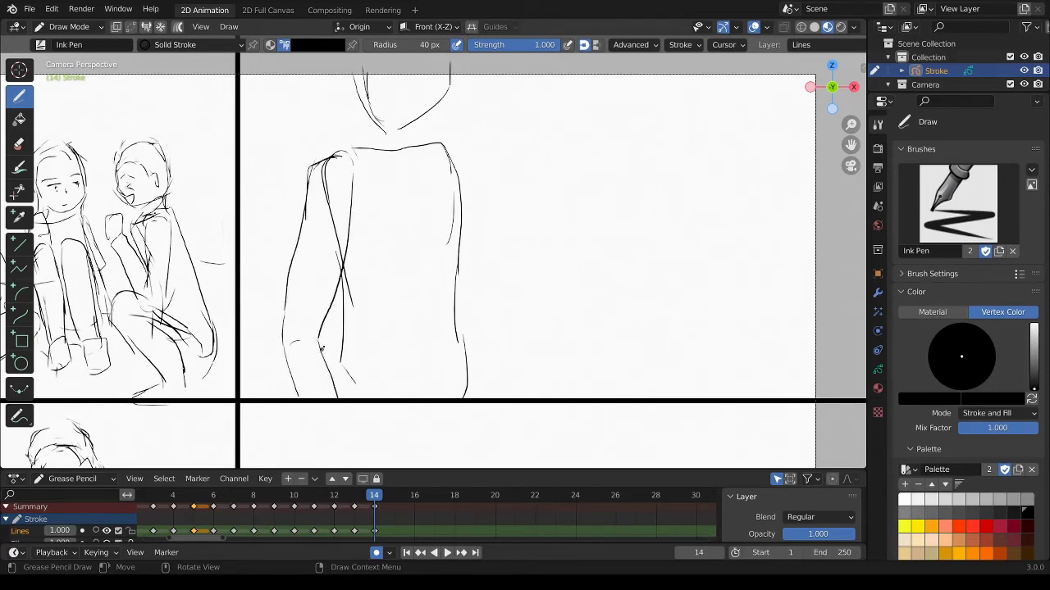
mouse_move(444, 141)
left_mouse_down()
mouse_move(464, 160)
mouse_move(506, 391)
left_mouse_up()
Add the neck and collar fold, refine the right torso edge, and sketch a small head at right.
mouse_move(339, 153)
left_mouse_down()
mouse_move(361, 108)
mouse_move(415, 145)
mouse_move(419, 190)
left_mouse_up()
left_click_drag(417, 146, 430, 241)
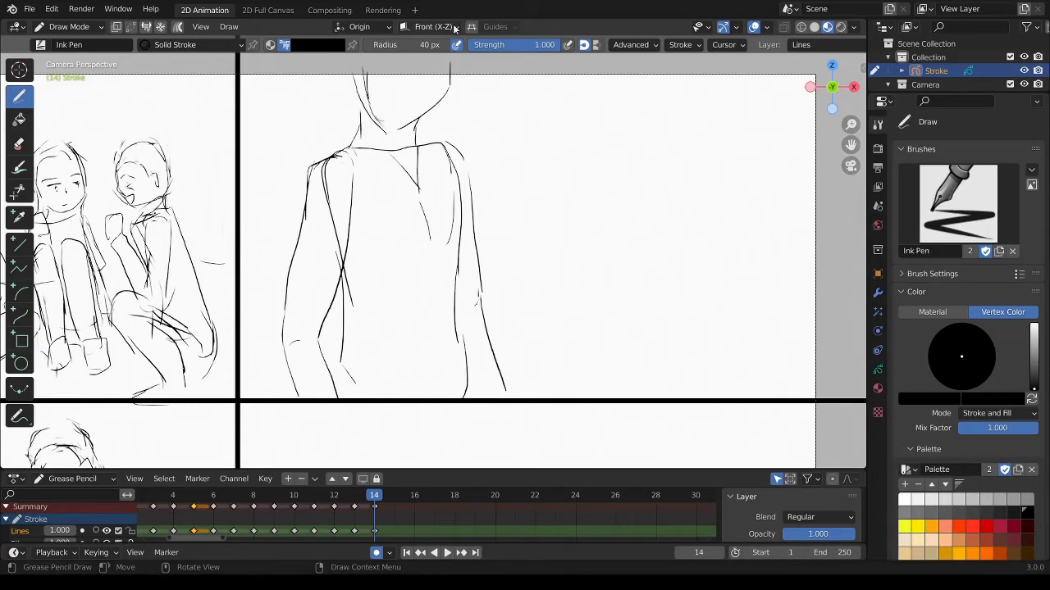
mouse_move(451, 157)
left_mouse_down()
mouse_move(464, 297)
mouse_move(463, 223)
left_mouse_up()
mouse_move(450, 157)
left_mouse_down()
mouse_move(468, 226)
mouse_move(464, 290)
left_mouse_up()
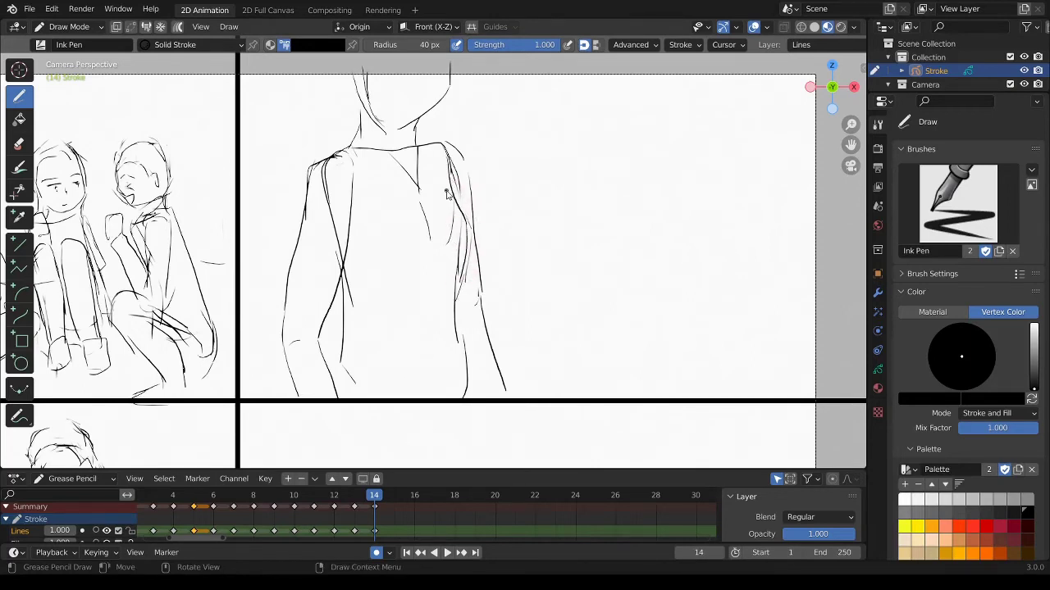
mouse_move(459, 215)
left_mouse_down("ctrl")
mouse_move(445, 161)
mouse_move(465, 211)
mouse_move(470, 289)
left_mouse_up("ctrl")
mouse_move(522, 150)
left_mouse_down()
mouse_move(518, 177)
mouse_move(566, 171)
mouse_move(556, 194)
mouse_move(533, 195)
mouse_move(536, 215)
mouse_move(572, 242)
left_mouse_up()
Draw the small figure's left and right body sides and a neck under its head.
left_click_drag(510, 217, 516, 332)
mouse_move(569, 243)
left_mouse_down()
mouse_move(589, 328)
mouse_move(573, 377)
left_mouse_up()
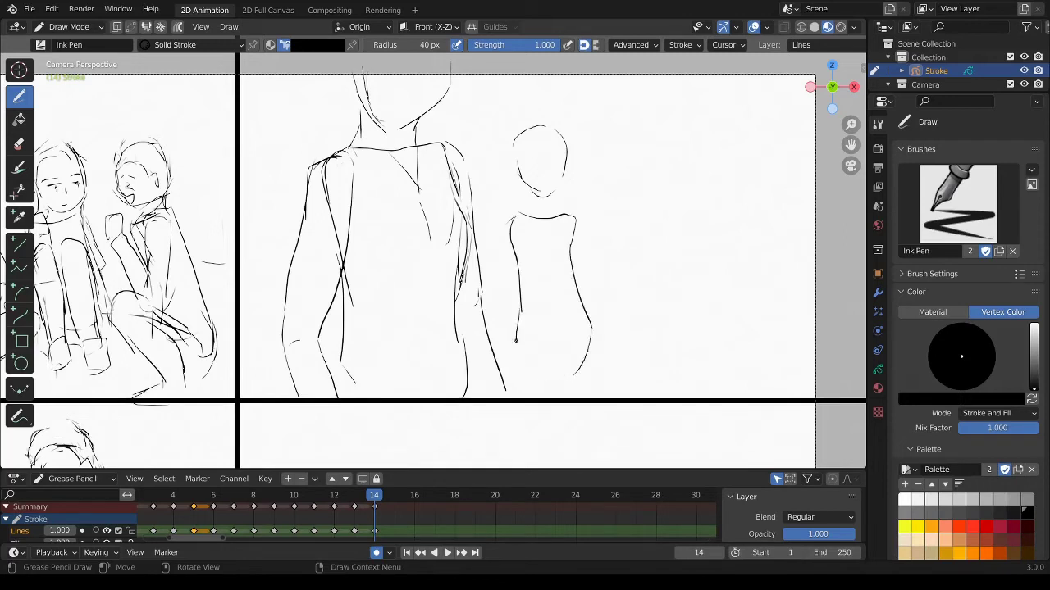
mouse_move(512, 315)
left_mouse_down()
mouse_move(535, 373)
mouse_move(528, 389)
left_mouse_up()
mouse_move(588, 322)
left_mouse_down()
mouse_move(596, 387)
mouse_move(561, 396)
left_mouse_up()
mouse_move(532, 192)
left_mouse_down()
mouse_move(535, 213)
mouse_move(562, 213)
mouse_move(607, 366)
left_mouse_up()
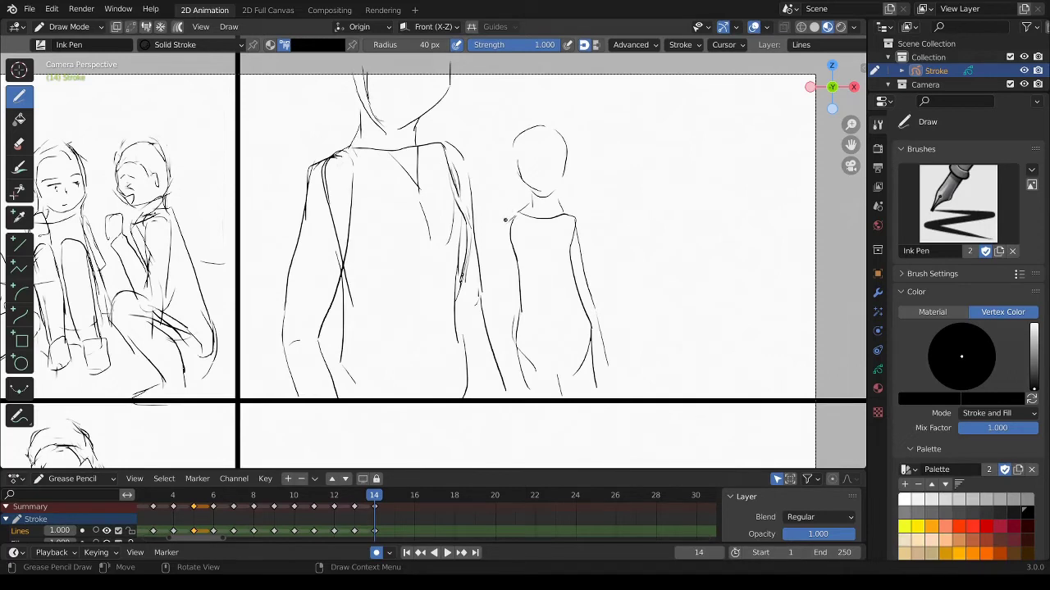
Draw a hand and arm lines between the large and small figures.
mouse_move(493, 292)
left_mouse_down()
mouse_move(503, 285)
mouse_move(494, 310)
left_mouse_up()
mouse_move(509, 217)
left_mouse_down()
mouse_move(500, 271)
mouse_move(513, 277)
mouse_move(511, 306)
left_mouse_up()
mouse_move(514, 258)
left_mouse_down()
mouse_move(511, 287)
mouse_move(494, 292)
left_mouse_up()
left_click_drag(494, 234, 502, 296)
left_click_drag(484, 210, 490, 272)
left_click_drag(494, 305, 510, 357)
left_click_drag(488, 191, 498, 275)
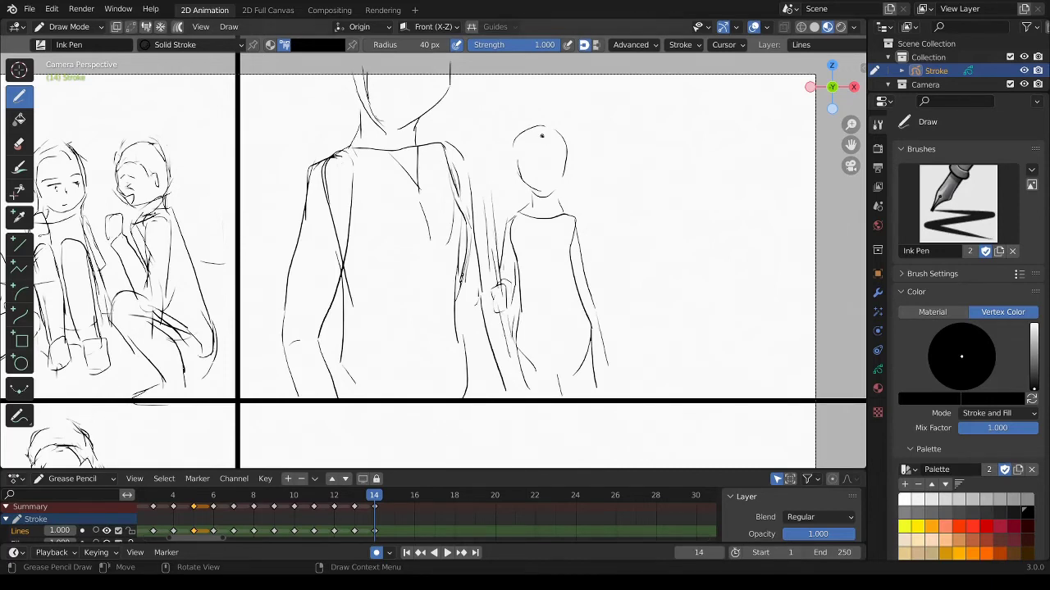
Add the small figure's hairline, neck and ear lines, plus the large figure's mouth and hair strand.
left_click_drag(517, 167, 556, 146)
left_click_drag(561, 191, 562, 211)
left_click_drag(566, 164, 568, 182)
left_click_drag(420, 84, 412, 126)
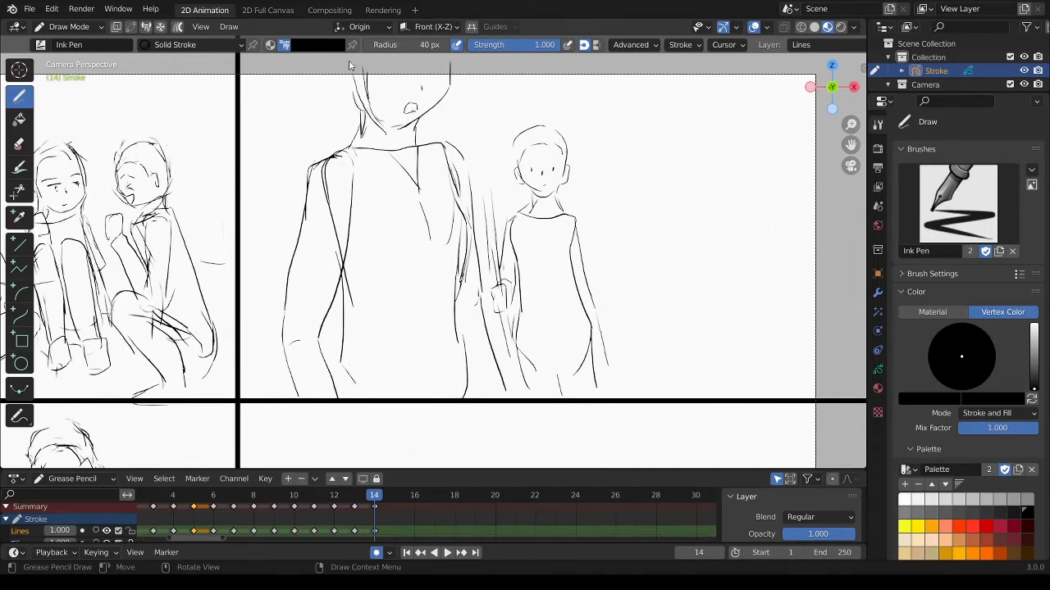
left_click_drag(360, 62, 358, 90)
Start a third head at the right, undo the misplaced arc, and draw its shoulders.
mouse_move(690, 200)
left_mouse_down()
mouse_move(719, 182)
mouse_move(687, 164)
mouse_move(712, 158)
mouse_move(720, 175)
mouse_move(693, 203)
mouse_move(676, 258)
left_mouse_up()
key("ctrl+z")
mouse_move(699, 215)
left_mouse_down()
mouse_move(727, 222)
mouse_move(722, 275)
mouse_move(679, 318)
mouse_move(686, 354)
left_mouse_up()
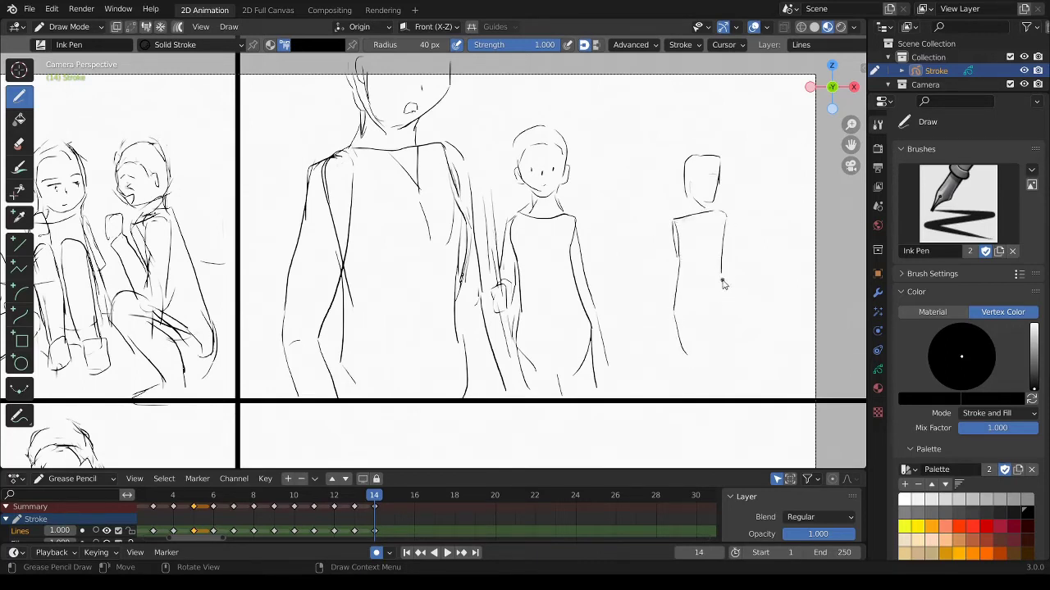
Draw the third figure's body sides, legs and arms, redoing one stray stroke.
left_click_drag(725, 246, 721, 358)
left_click_drag(674, 318, 674, 395)
mouse_move(738, 321)
left_mouse_down()
mouse_move(739, 387)
mouse_move(703, 400)
left_mouse_up()
left_click_drag(723, 351, 729, 362)
key("ctrl+z")
left_click_drag(732, 313, 735, 394)
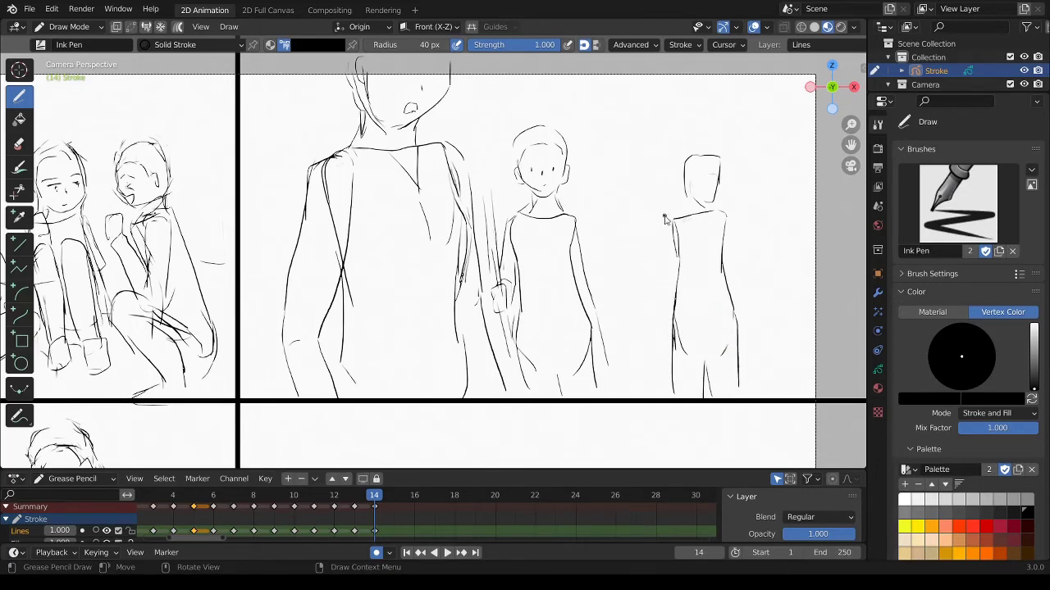
mouse_move(664, 218)
left_mouse_down()
mouse_move(655, 374)
mouse_move(666, 385)
left_mouse_up()
left_click_drag(668, 312, 679, 268)
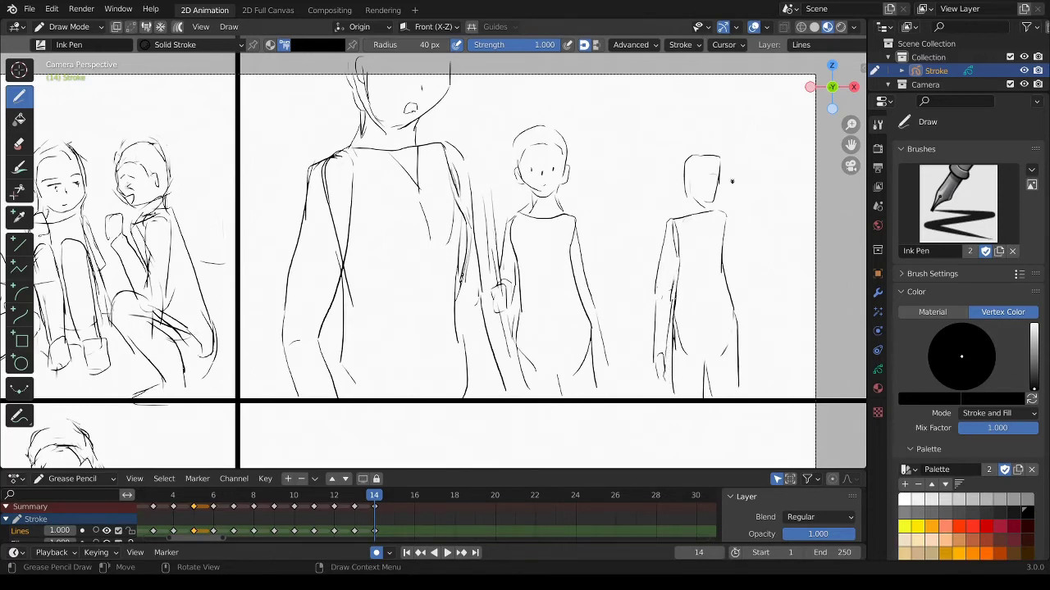
left_click_drag(728, 211, 739, 316)
Add a neck and hair to the third head and erase part of the neck stroke.
mouse_move(688, 199)
left_mouse_down()
mouse_move(686, 216)
mouse_move(713, 215)
left_mouse_up()
mouse_move(691, 161)
left_mouse_down()
mouse_move(681, 191)
mouse_move(707, 160)
left_mouse_up()
left_click_drag(703, 160, 717, 175)
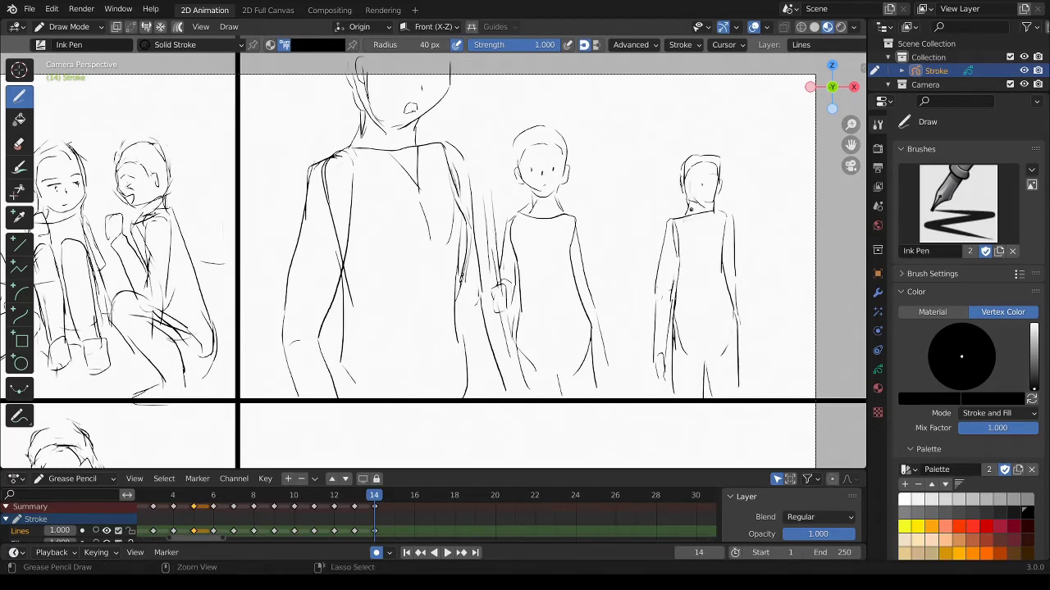
mouse_move(693, 202)
left_mouse_down("ctrl")
mouse_move(689, 215)
mouse_move(711, 185)
left_mouse_up("ctrl")
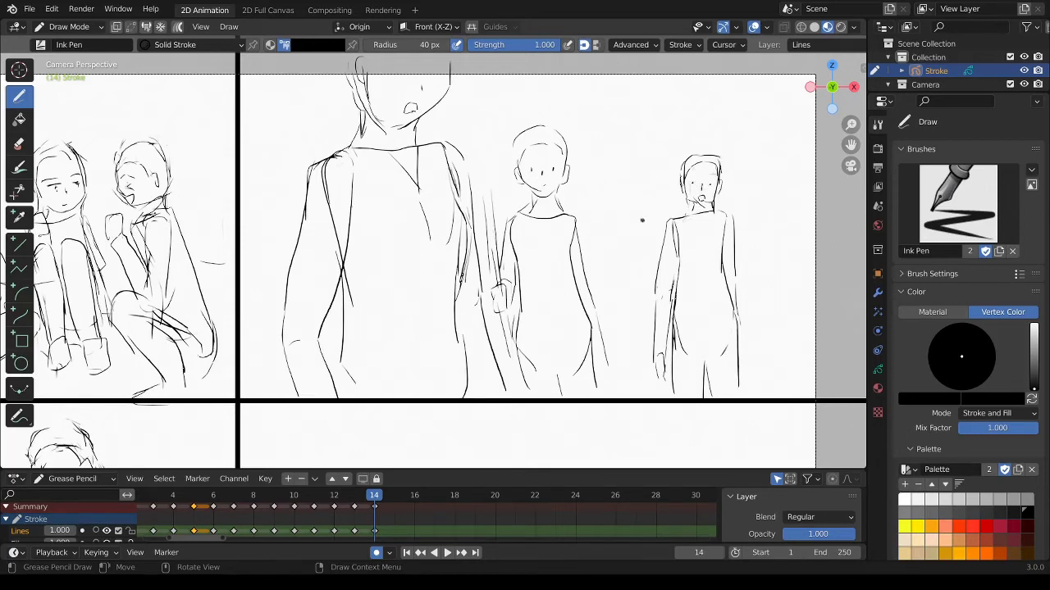
Sketch background lines behind the figures and a diagonal stroke near the panel bottom.
left_click_drag(642, 219, 581, 82)
left_click_drag(636, 262, 620, 315)
left_click_drag(648, 311, 616, 328)
left_click_drag(751, 307, 811, 302)
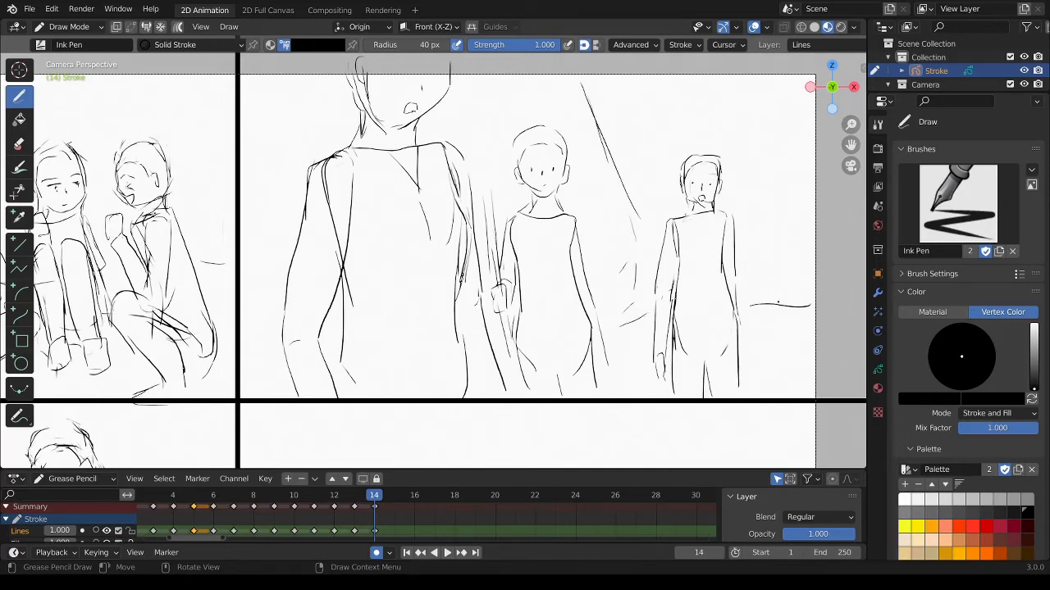
left_click_drag(768, 259, 758, 184)
left_click_drag(755, 129, 748, 76)
left_click_drag(748, 171, 759, 193)
left_click_drag(472, 356, 488, 399)
Darken the right figure's outlines, add a V neckline to the middle figure, and pan down.
left_click_drag(671, 241, 677, 273)
mouse_move(722, 218)
left_mouse_down()
mouse_move(728, 273)
mouse_move(698, 271)
left_mouse_up()
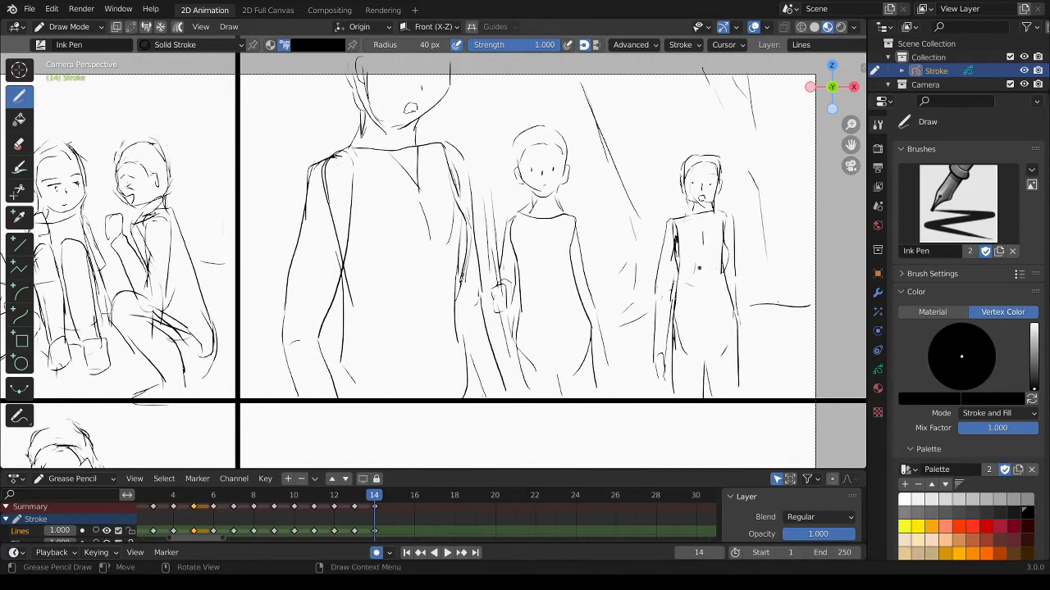
left_click_drag(533, 218, 549, 220)
left_click_drag(851, 144, 866, 4)
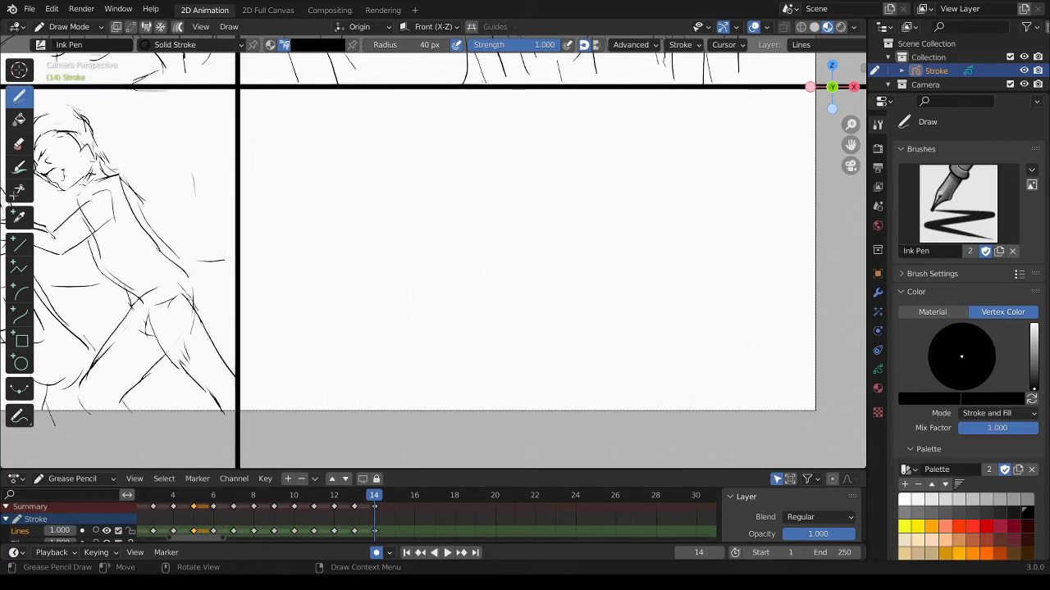
Frame the new panel and draw both sides of a large close-up face down to the chin.
left_click_drag(850, 144, 853, 150)
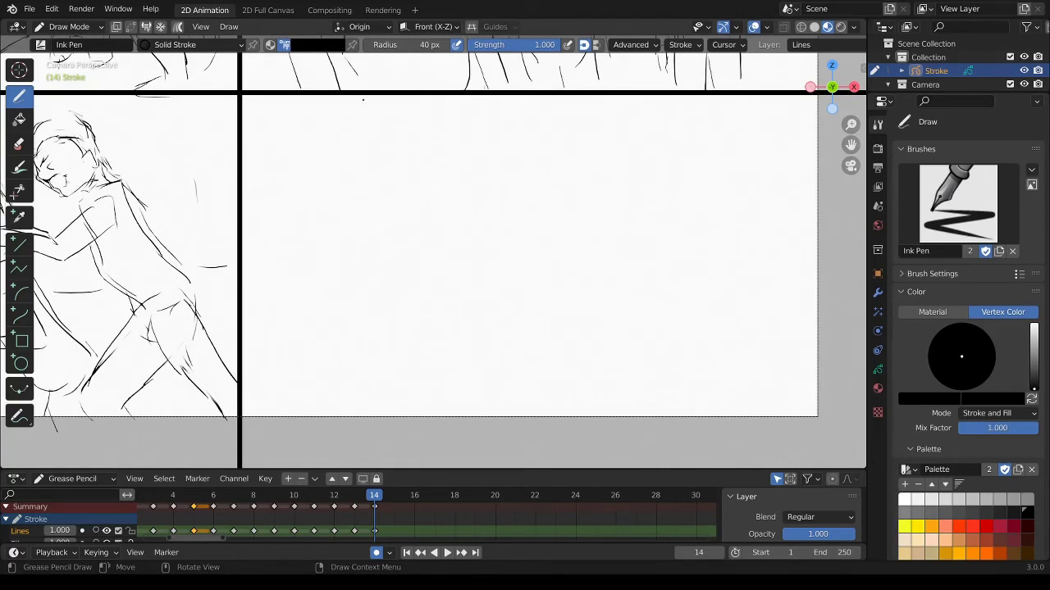
left_click_drag(359, 99, 389, 250)
mouse_move(514, 97)
left_mouse_down()
mouse_move(441, 282)
mouse_move(421, 276)
left_mouse_up()
Draw the shoulders around the chin and arm lines down both sides.
left_click_drag(307, 259, 369, 263)
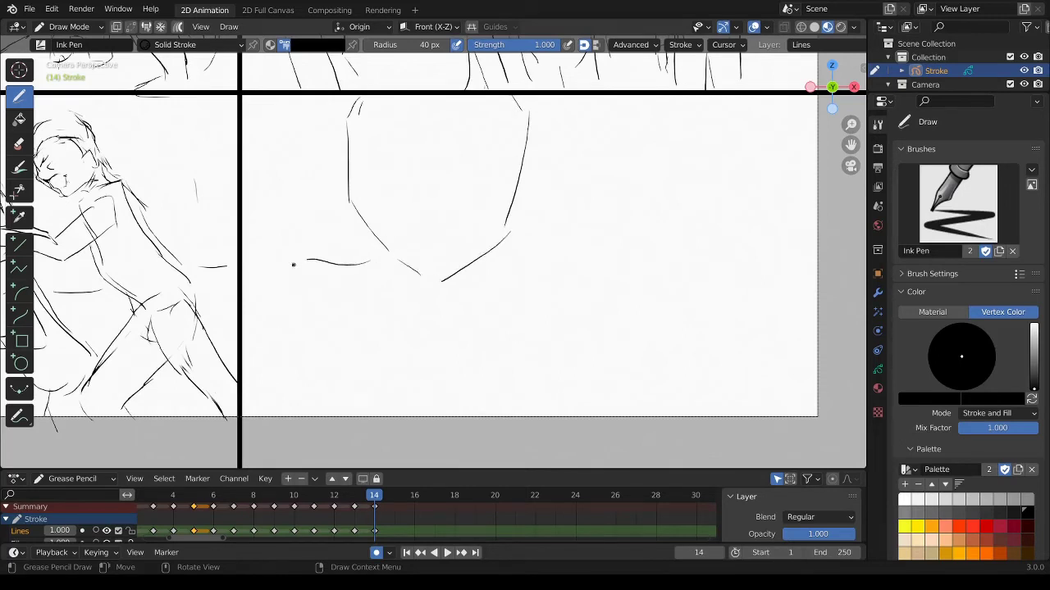
left_click_drag(285, 276, 285, 343)
mouse_move(498, 258)
left_mouse_down()
mouse_move(570, 288)
mouse_move(544, 442)
left_mouse_up()
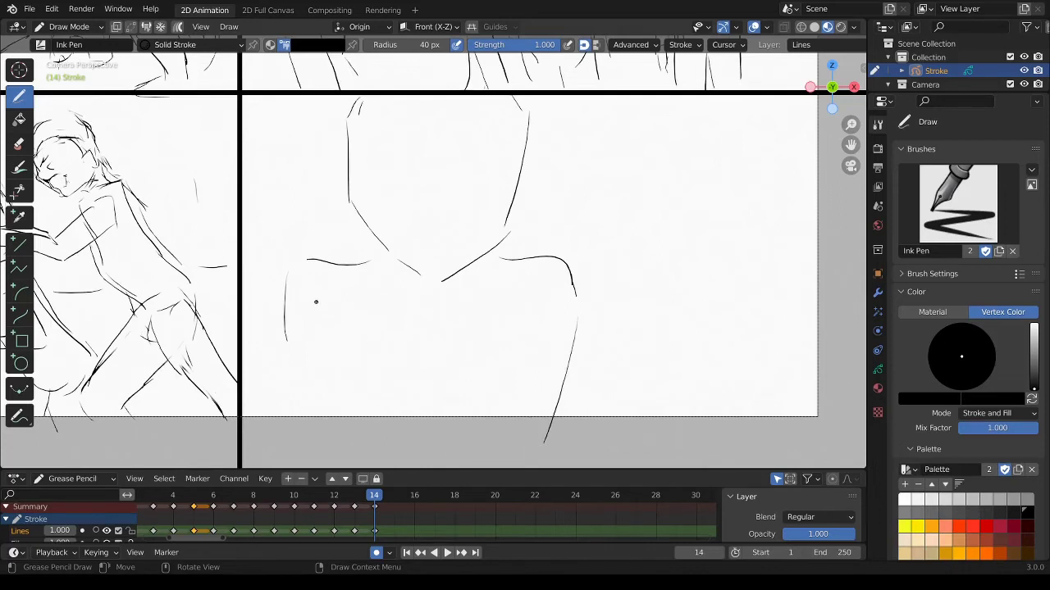
left_click_drag(316, 302, 297, 446)
left_click_drag(517, 328, 531, 428)
left_click_drag(575, 392, 594, 457)
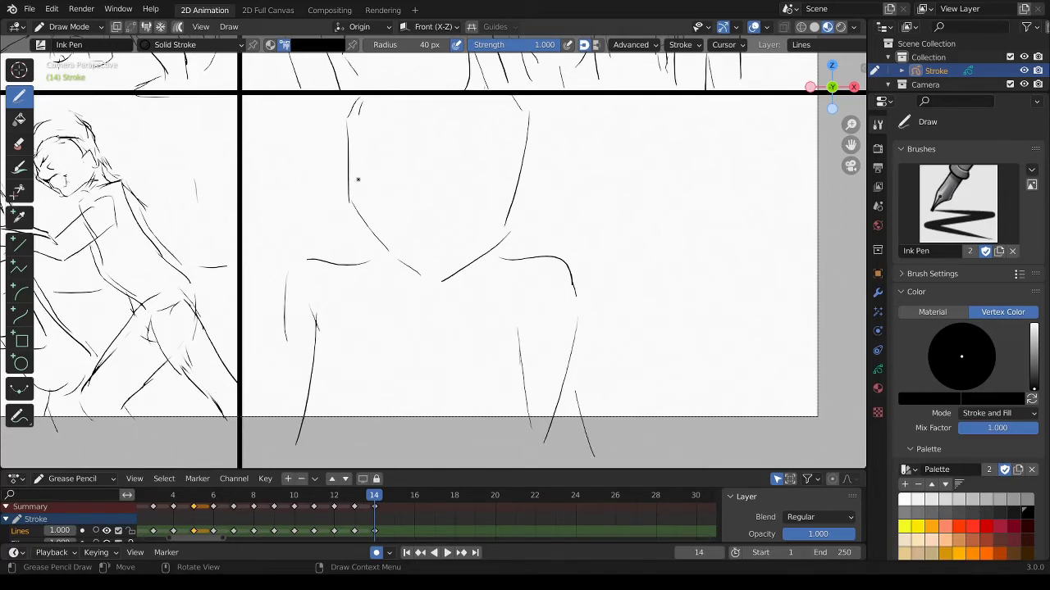
Strengthen the face's left side, close the chin and neck, and outline hands under the chin.
left_click_drag(348, 124, 341, 154)
mouse_move(349, 95)
left_mouse_down()
mouse_move(344, 192)
mouse_move(417, 271)
mouse_move(470, 257)
left_mouse_up()
mouse_move(390, 250)
left_mouse_down()
mouse_move(305, 259)
mouse_move(286, 283)
left_mouse_up()
mouse_move(496, 256)
left_mouse_down()
mouse_move(574, 254)
mouse_move(585, 299)
mouse_move(564, 268)
left_mouse_up()
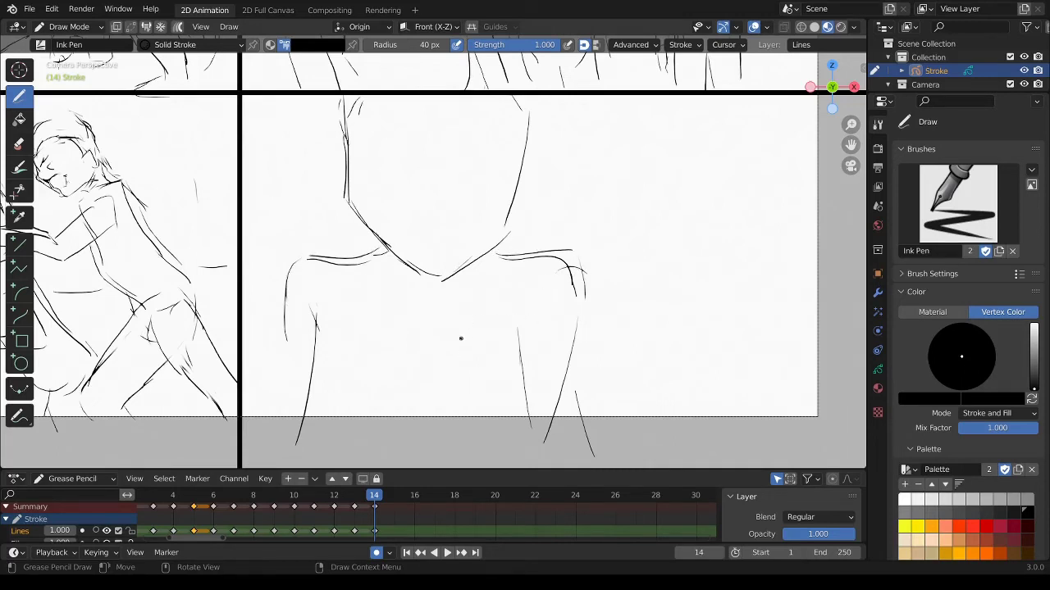
left_click_drag(455, 313, 456, 348)
mouse_move(446, 281)
left_mouse_down()
mouse_move(440, 305)
mouse_move(466, 231)
mouse_move(490, 200)
mouse_move(506, 284)
left_mouse_up()
mouse_move(508, 243)
left_mouse_down()
mouse_move(504, 311)
mouse_move(487, 341)
left_mouse_up()
mouse_move(448, 279)
left_mouse_down()
mouse_move(456, 301)
mouse_move(439, 264)
mouse_move(447, 310)
mouse_move(460, 300)
mouse_move(443, 264)
left_mouse_up()
Re-ink the hand lines and draw both forearms down to the panel bottom.
left_click_drag(439, 262, 463, 343)
left_click_drag(454, 337, 475, 383)
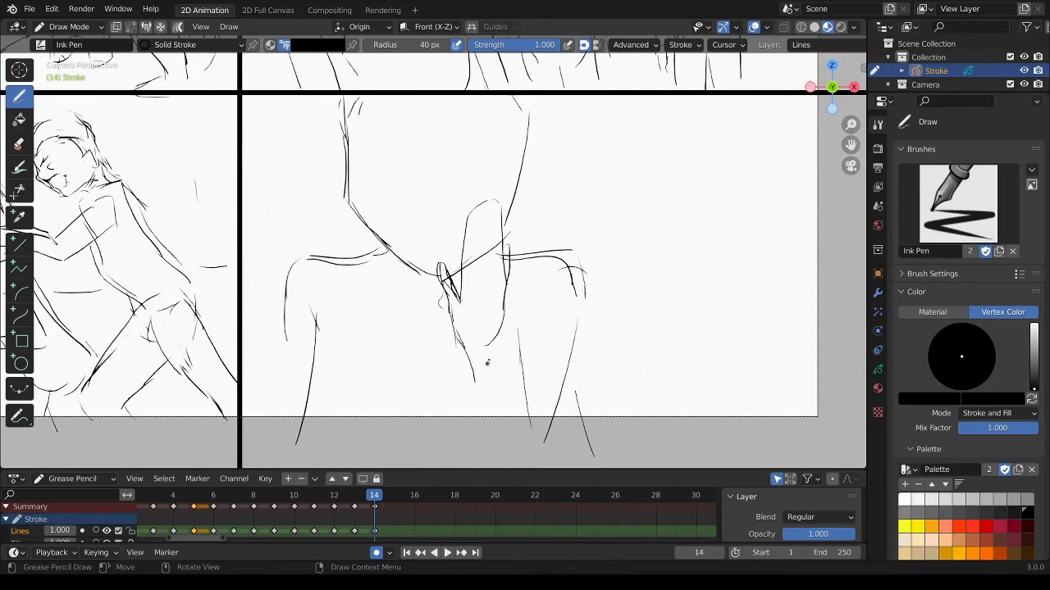
left_click_drag(502, 305, 535, 428)
left_click_drag(462, 352, 483, 438)
left_click_drag(583, 282, 584, 452)
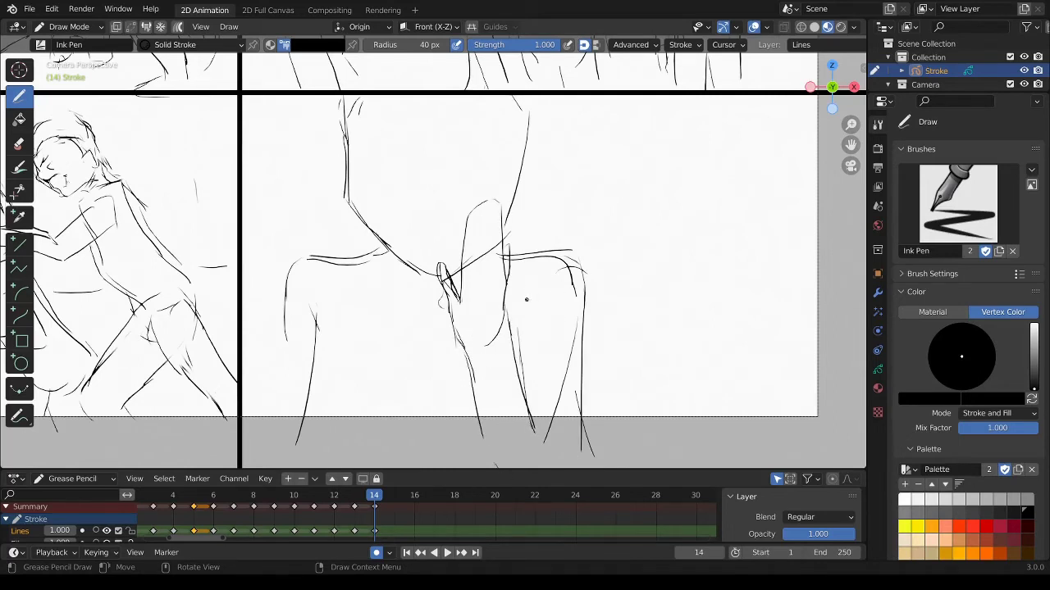
left_click_drag(521, 278, 515, 375)
Draw the left hand near the shoulder and add short strokes on the chest and right arm.
mouse_move(328, 264)
left_mouse_down()
mouse_move(313, 244)
mouse_move(312, 194)
mouse_move(335, 177)
mouse_move(366, 250)
mouse_move(385, 255)
left_mouse_up()
mouse_move(376, 256)
left_mouse_down()
mouse_move(372, 278)
mouse_move(337, 300)
left_mouse_up()
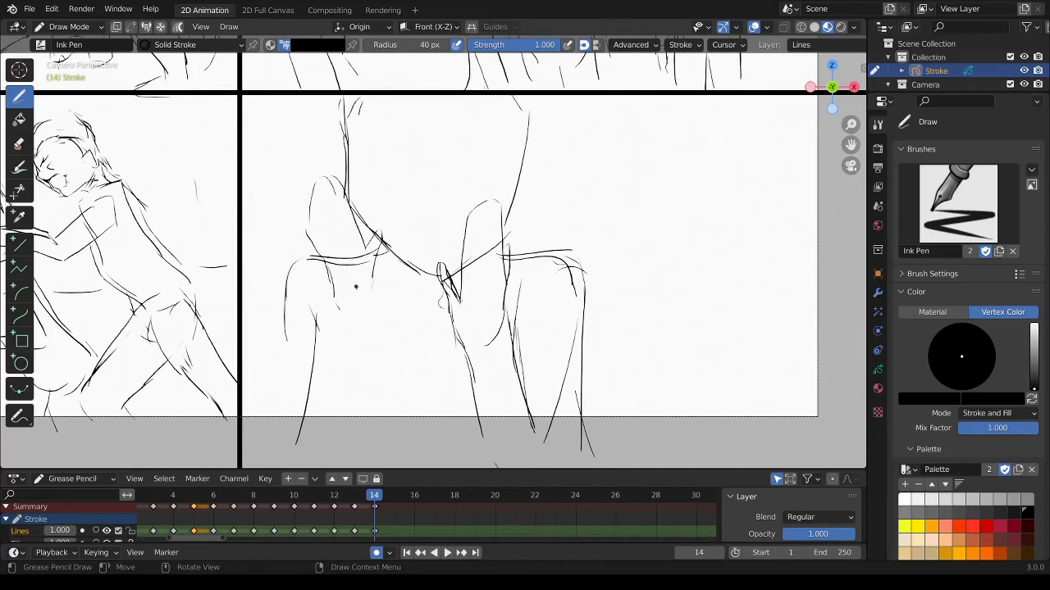
left_click_drag(354, 264, 356, 281)
left_click_drag(462, 293, 469, 308)
Erase stray lines around the left hand and redraw the left leg with cleaner strokes.
mouse_move(350, 273)
left_mouse_down("ctrl")
mouse_move(373, 275)
mouse_move(309, 379)
left_mouse_up("ctrl")
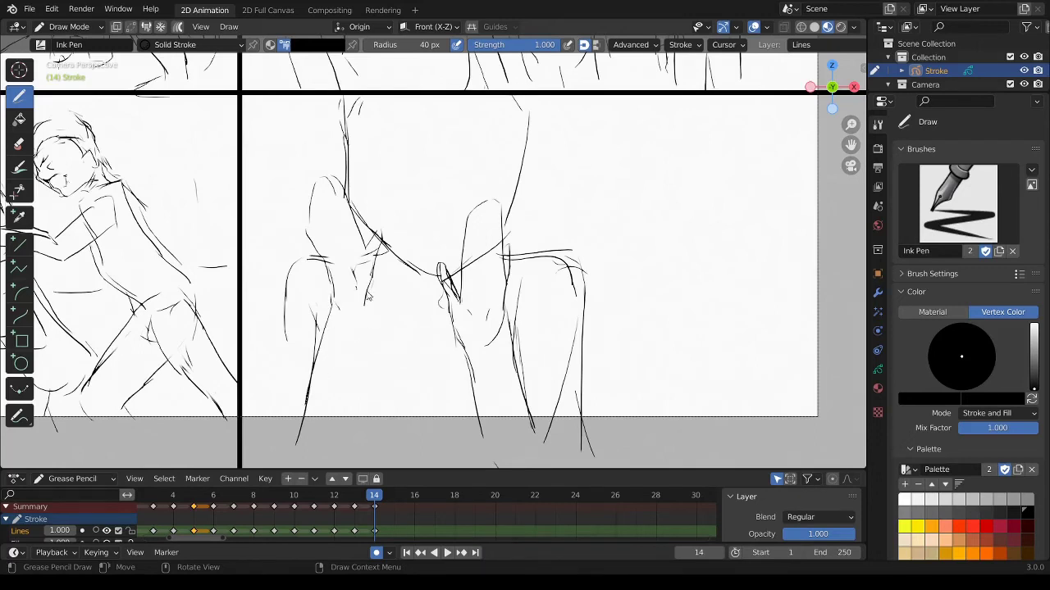
left_click_drag(367, 292, 334, 449)
left_click_drag(324, 320, 310, 373, "ctrl")
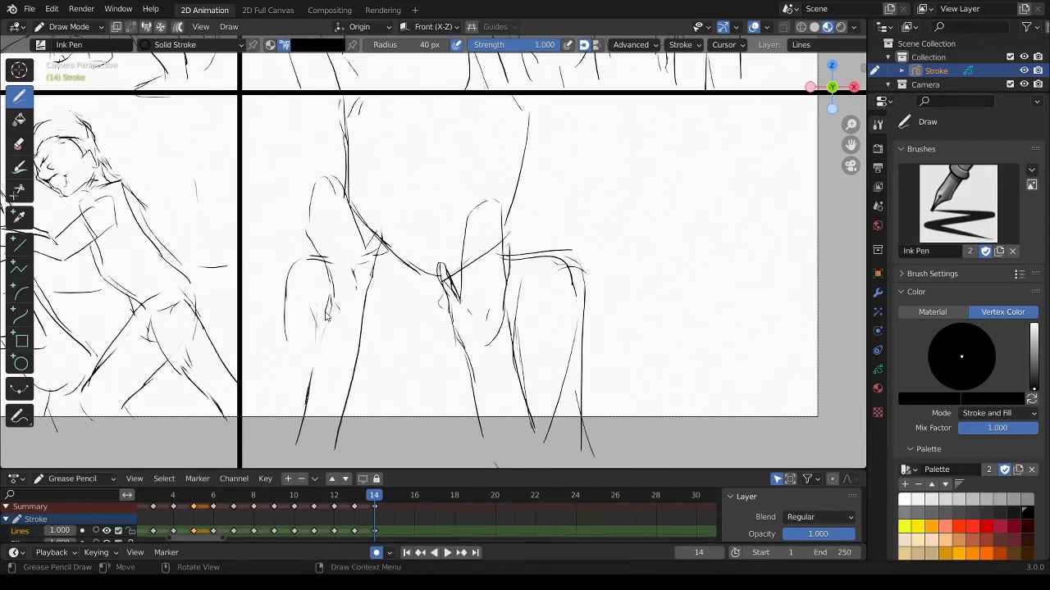
left_click_drag(330, 314, 292, 435)
left_click_drag(366, 351, 323, 433, "ctrl")
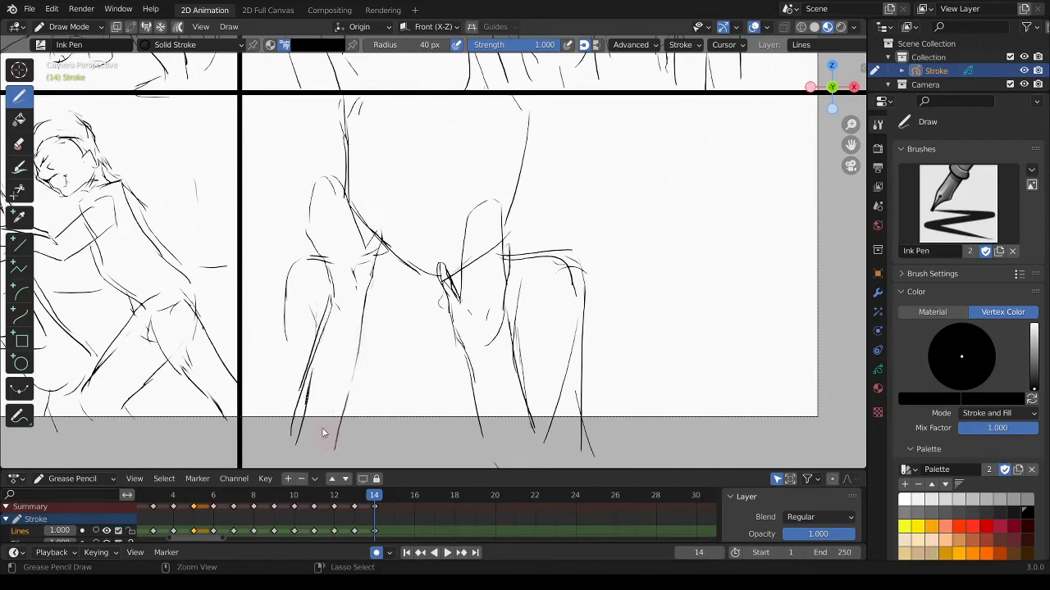
left_click_drag(365, 343, 344, 476)
left_click_drag(289, 319, 284, 409)
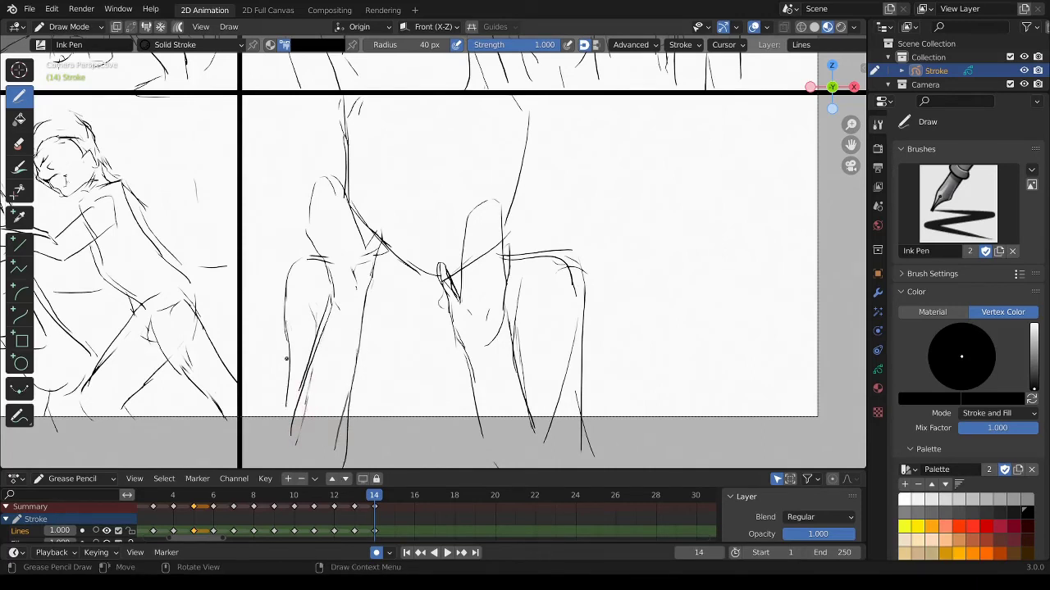
left_click_drag(287, 353, 279, 437)
Touch up the leg and torso contours, then draw the girl's two eyebrows and closed eyes.
mouse_move(533, 211)
left_mouse_down()
mouse_move(539, 194)
mouse_move(529, 217)
left_mouse_up()
left_click_drag(553, 96, 523, 267)
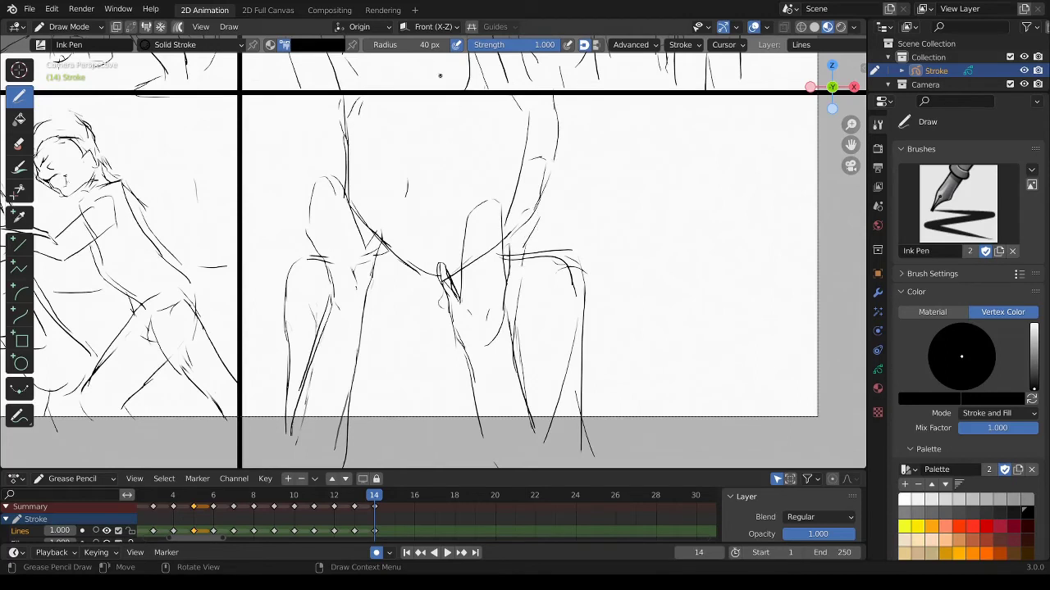
left_click_drag(405, 222, 449, 217)
left_click_drag(402, 104, 358, 127)
left_click_drag(447, 105, 486, 123)
left_click_drag(395, 146, 359, 149)
left_click_drag(443, 148, 478, 156)
left_click_drag(445, 147, 477, 156)
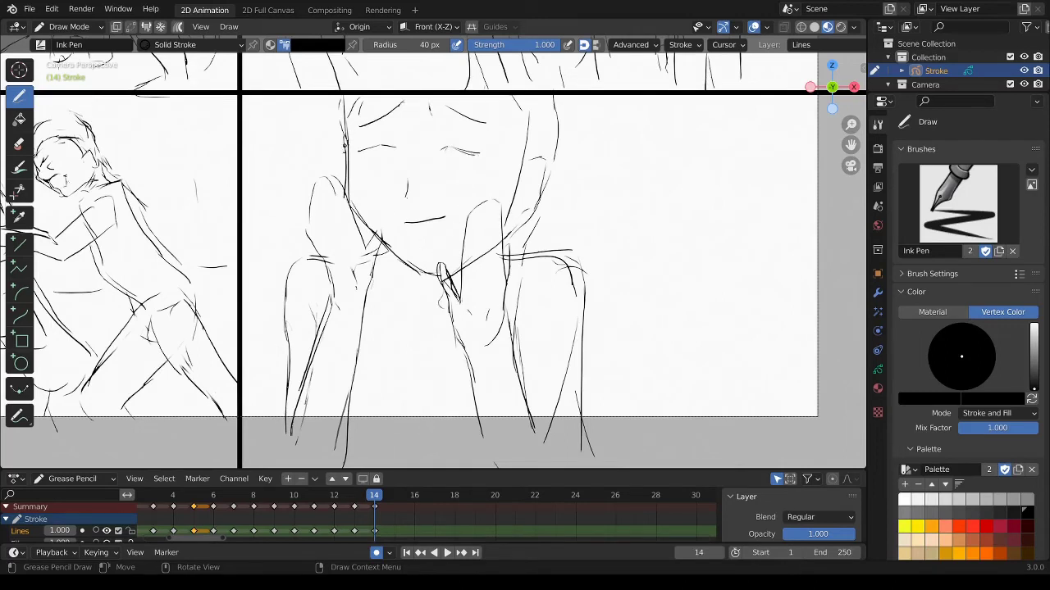
Outline the face sides and hair edges, undoing and redrawing the left cheek, chin and neck.
left_click_drag(344, 145, 339, 182)
left_click_drag(332, 96, 335, 141)
left_click_drag(565, 98, 564, 154)
left_click_drag(561, 182, 540, 228)
key("ctrl+z")
mouse_move(350, 134)
left_mouse_down()
mouse_move(362, 215)
mouse_move(417, 271)
left_mouse_up()
mouse_move(362, 212)
left_mouse_down()
mouse_move(418, 256)
mouse_move(416, 289)
left_mouse_up()
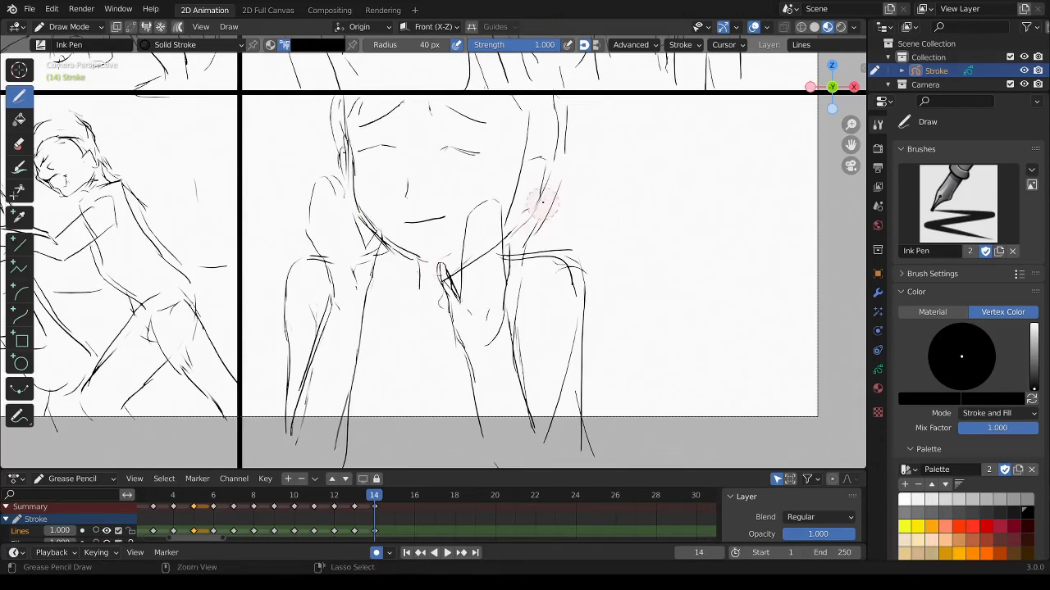
Erase stray strokes along the face edges and rework the right eye and its brow.
left_click_drag(541, 201, 550, 136, "ctrl")
left_click_drag(541, 95, 533, 177)
mouse_move(339, 105)
left_mouse_down("ctrl")
mouse_move(357, 144)
mouse_move(355, 179)
left_mouse_up("ctrl")
mouse_move(386, 146)
left_mouse_down("ctrl")
mouse_move(356, 155)
mouse_move(382, 149)
left_mouse_up("ctrl")
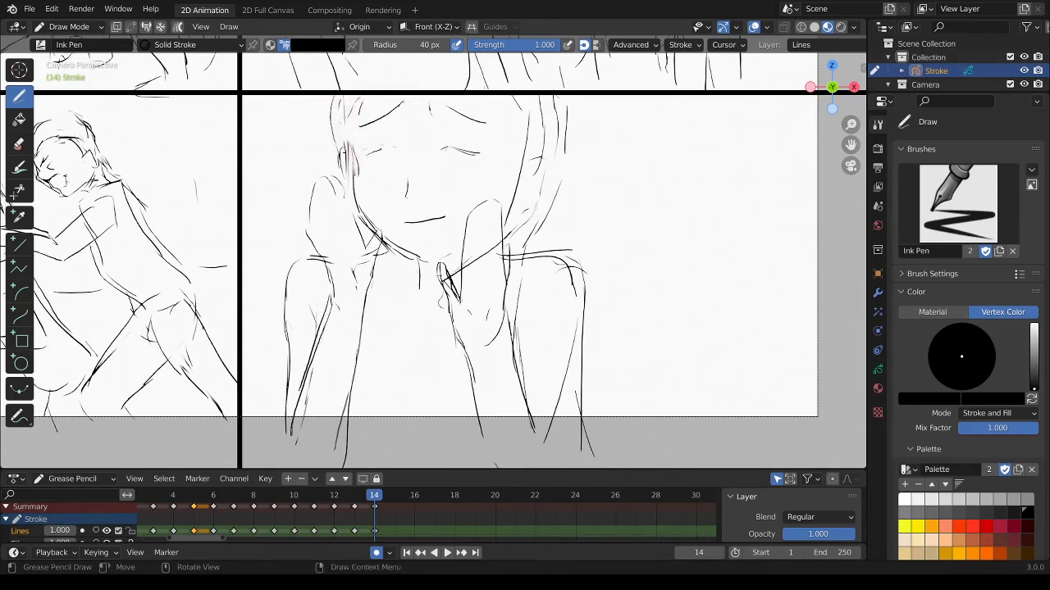
left_click_drag(452, 148, 466, 153, "ctrl")
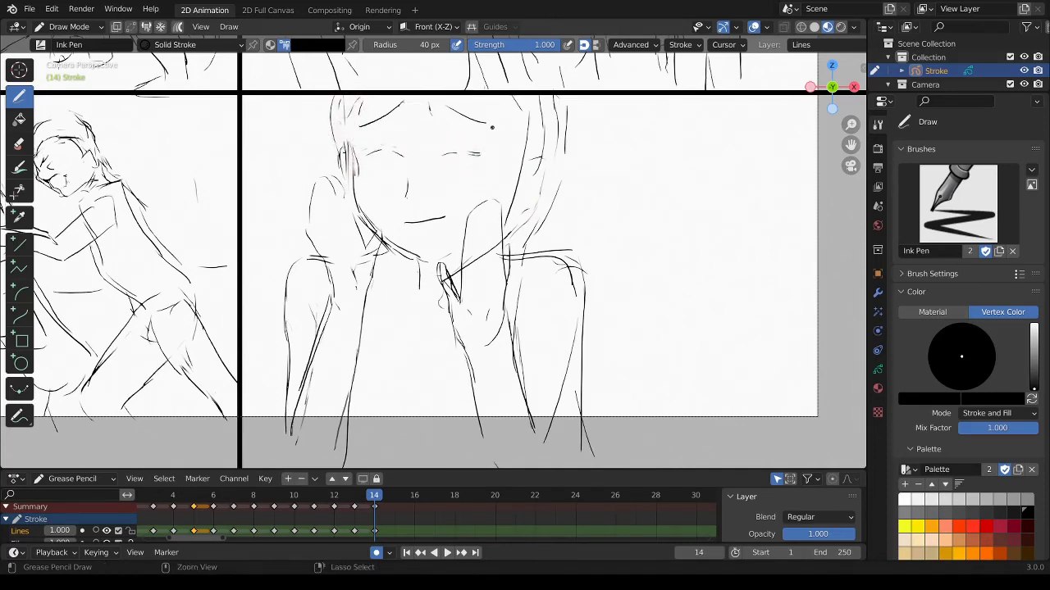
left_click_drag(433, 110, 481, 128, "ctrl")
mouse_move(421, 105)
left_mouse_down("ctrl")
mouse_move(402, 101)
mouse_move(399, 114)
left_mouse_up("ctrl")
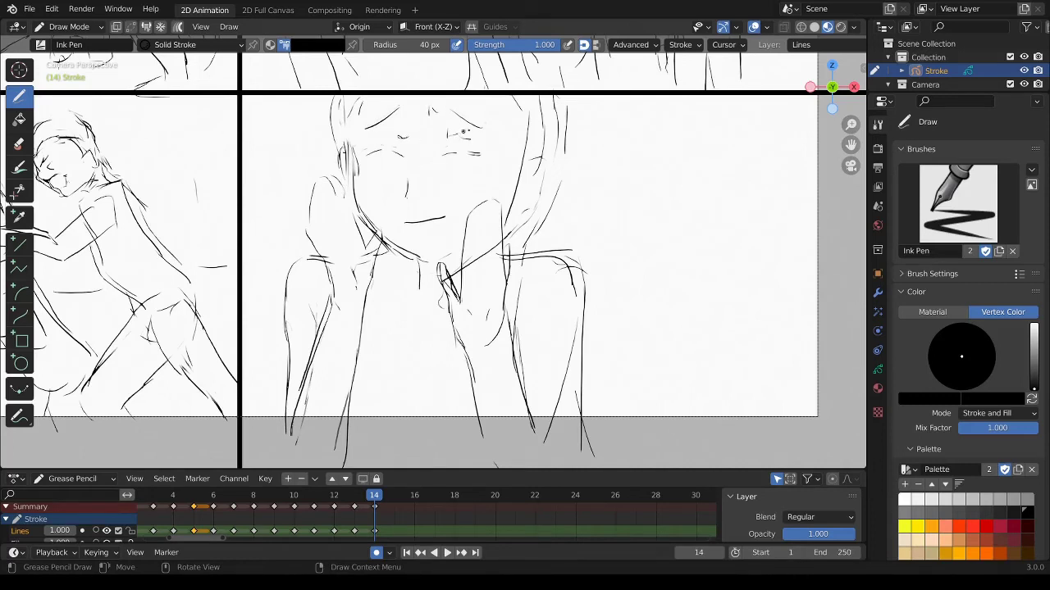
Add the right hair line, both shoulders, the left arm and a hatched collar.
mouse_move(532, 160)
left_mouse_down()
mouse_move(546, 189)
mouse_move(564, 151)
mouse_move(520, 246)
left_mouse_up()
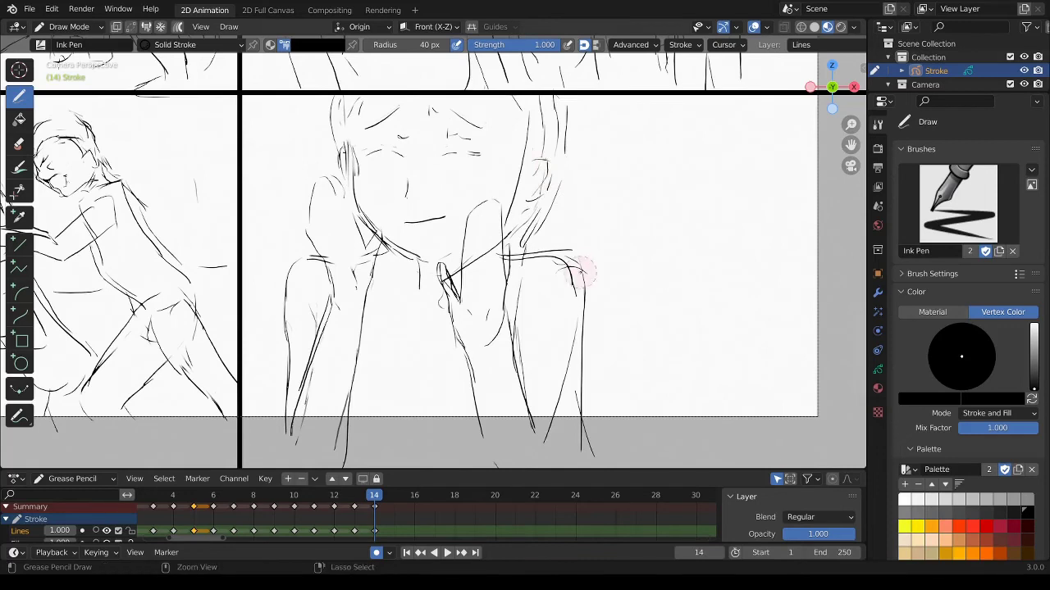
mouse_move(582, 272)
left_mouse_down("ctrl")
mouse_move(564, 282)
mouse_move(581, 252)
mouse_move(591, 336)
left_mouse_up("ctrl")
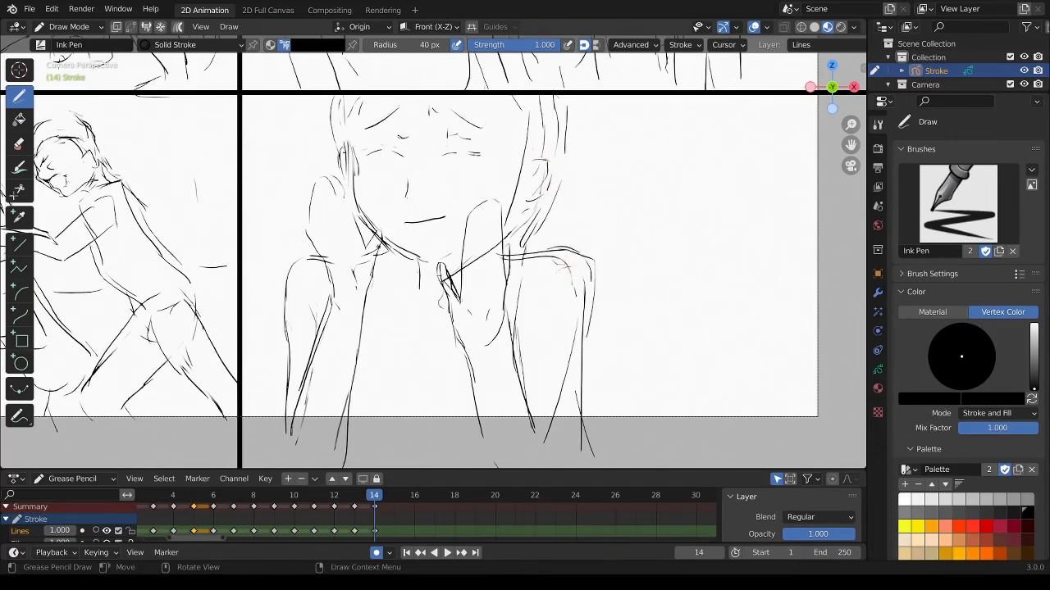
mouse_move(393, 246)
left_mouse_down()
mouse_move(283, 272)
mouse_move(279, 434)
left_mouse_up()
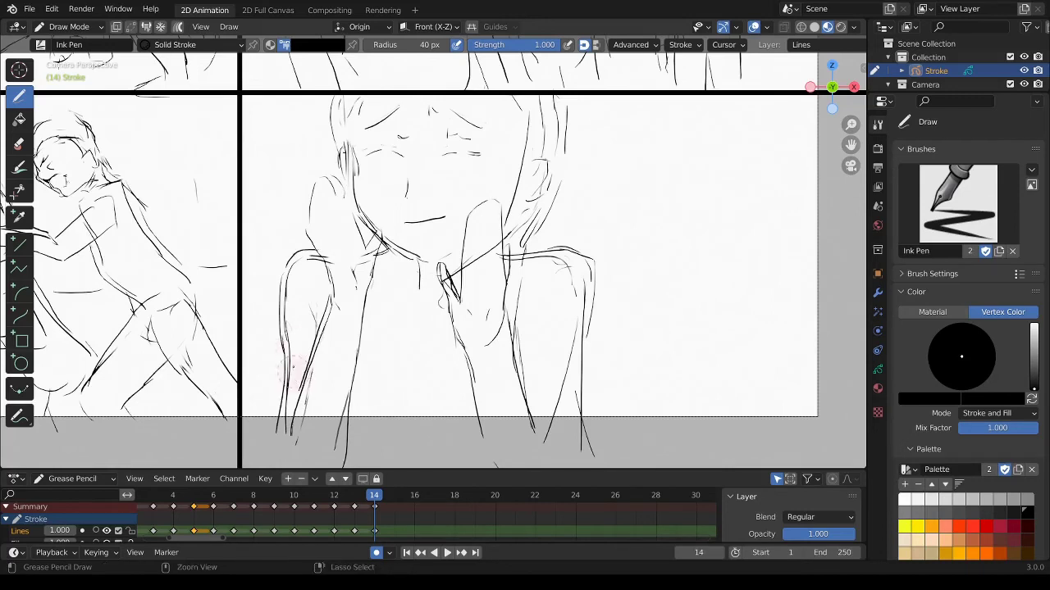
mouse_move(292, 371)
left_mouse_down("ctrl")
mouse_move(293, 276)
mouse_move(279, 431)
left_mouse_up("ctrl")
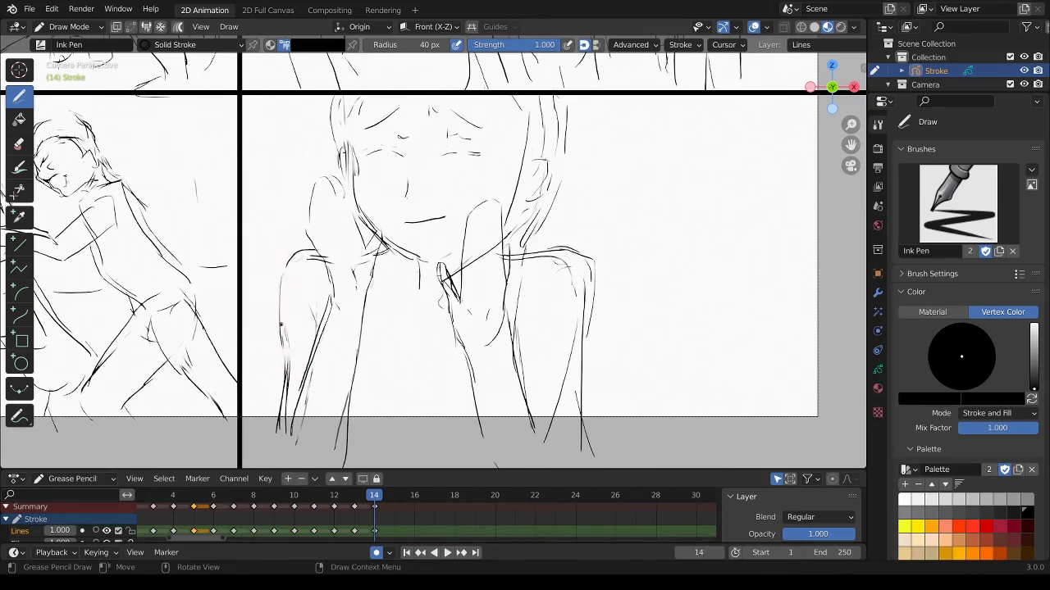
left_click_drag(280, 326, 277, 450)
mouse_move(415, 253)
left_mouse_down()
mouse_move(418, 292)
mouse_move(465, 248)
left_mouse_up()
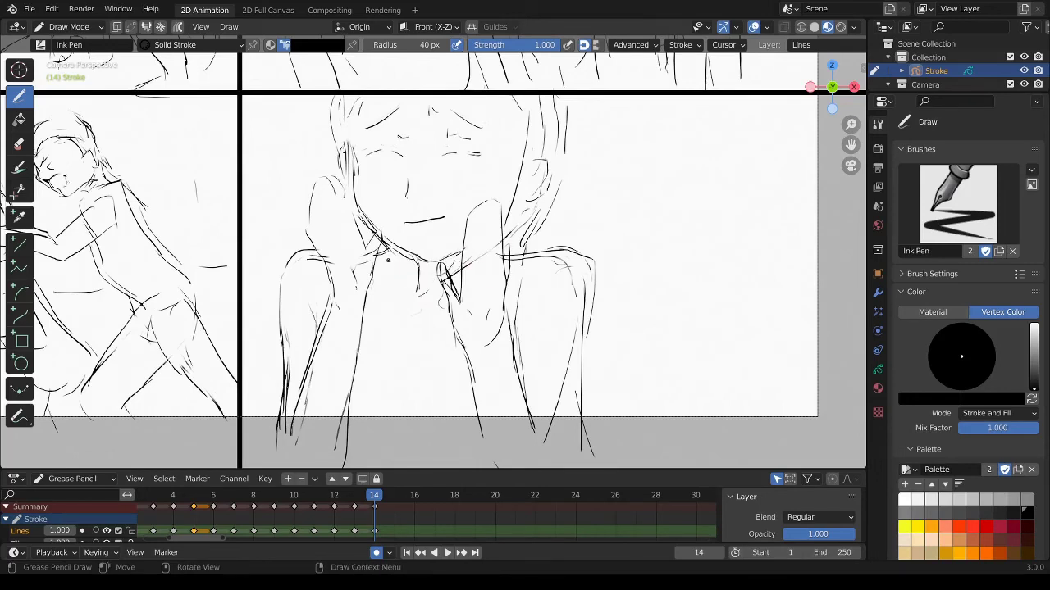
left_click_drag(388, 260, 439, 305)
Shade beside the left cheek, refine the right cheek and jaw, and add strokes along both hair edges.
mouse_move(368, 185)
left_mouse_down()
mouse_move(352, 205)
mouse_move(356, 183)
left_mouse_up()
left_click_drag(529, 119, 506, 205)
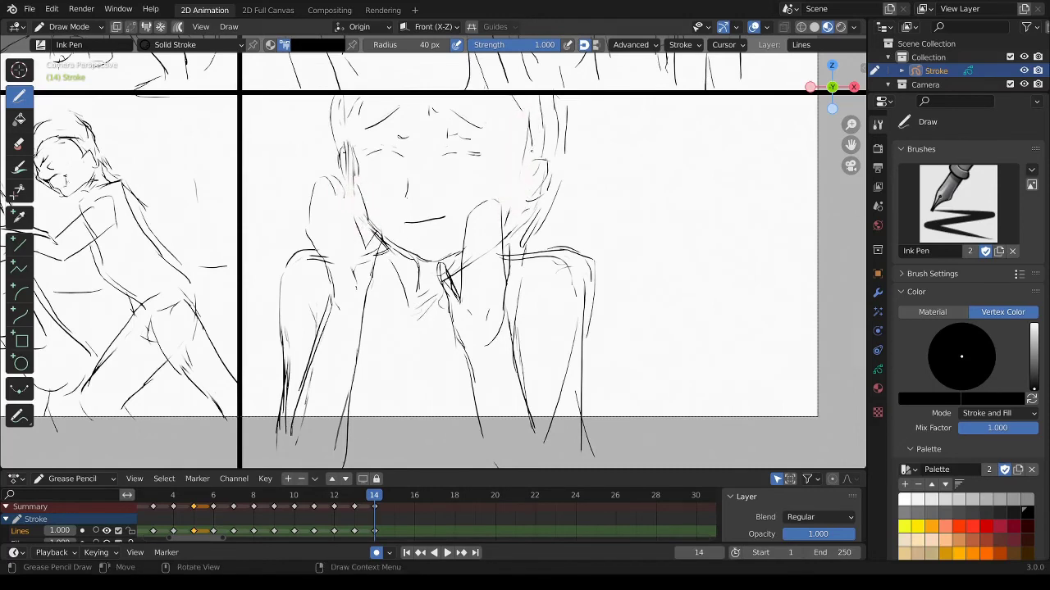
mouse_move(518, 163)
left_mouse_down()
mouse_move(510, 208)
mouse_move(537, 187)
left_mouse_up()
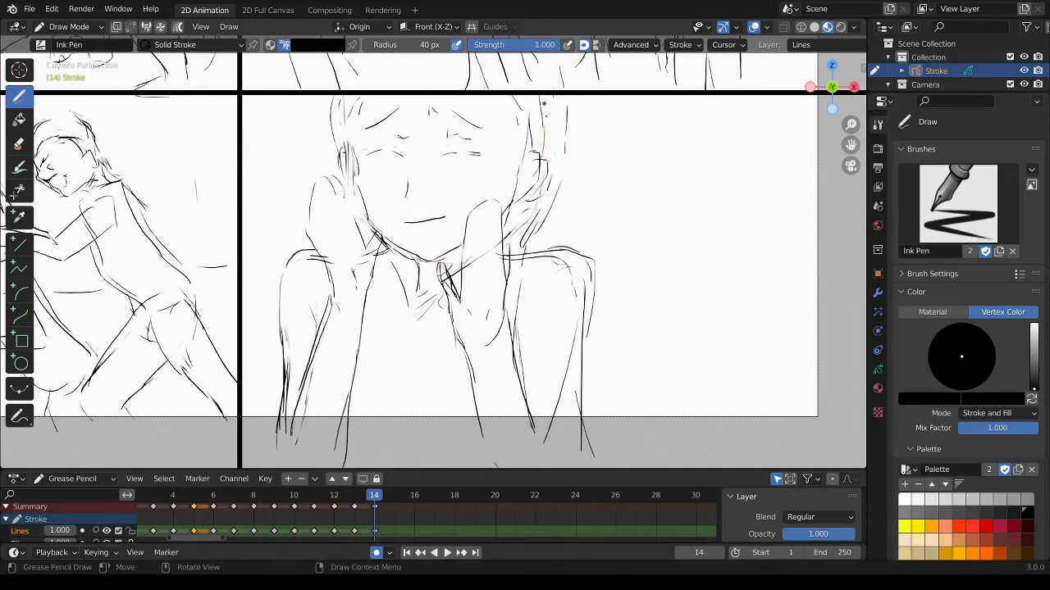
mouse_move(534, 222)
left_mouse_down()
mouse_move(529, 195)
mouse_move(520, 225)
left_mouse_up()
left_click_drag(557, 103, 549, 188)
left_click_drag(549, 190, 539, 210)
left_click_drag(362, 97, 349, 146)
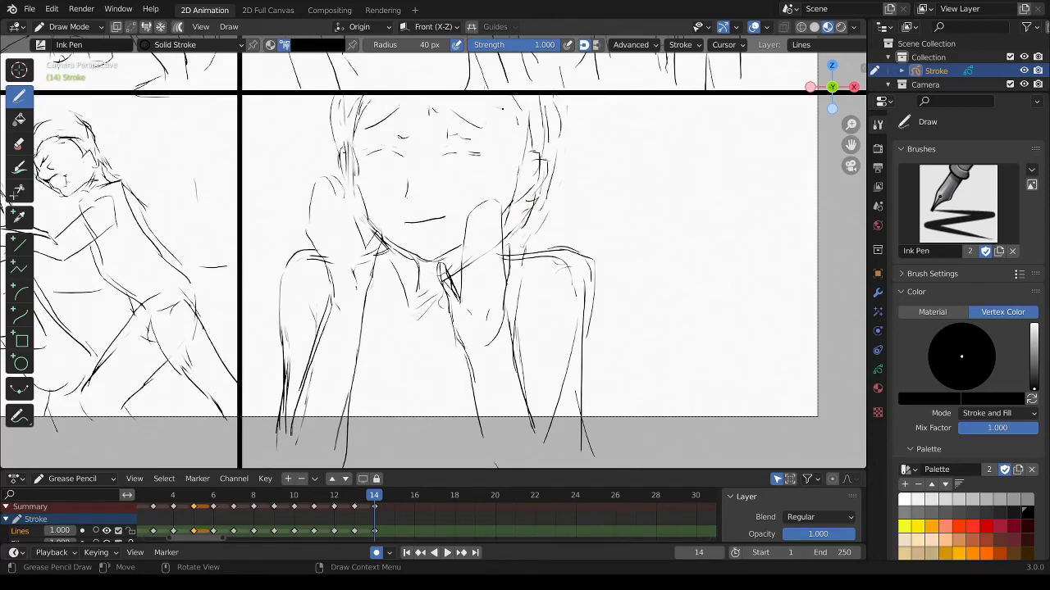
Add neck, chest and lower detail strokes, erase stray right-arm lines, and begin a head at right.
left_click_drag(416, 289, 402, 358)
left_click_drag(441, 319, 415, 356)
left_click_drag(357, 390, 349, 415)
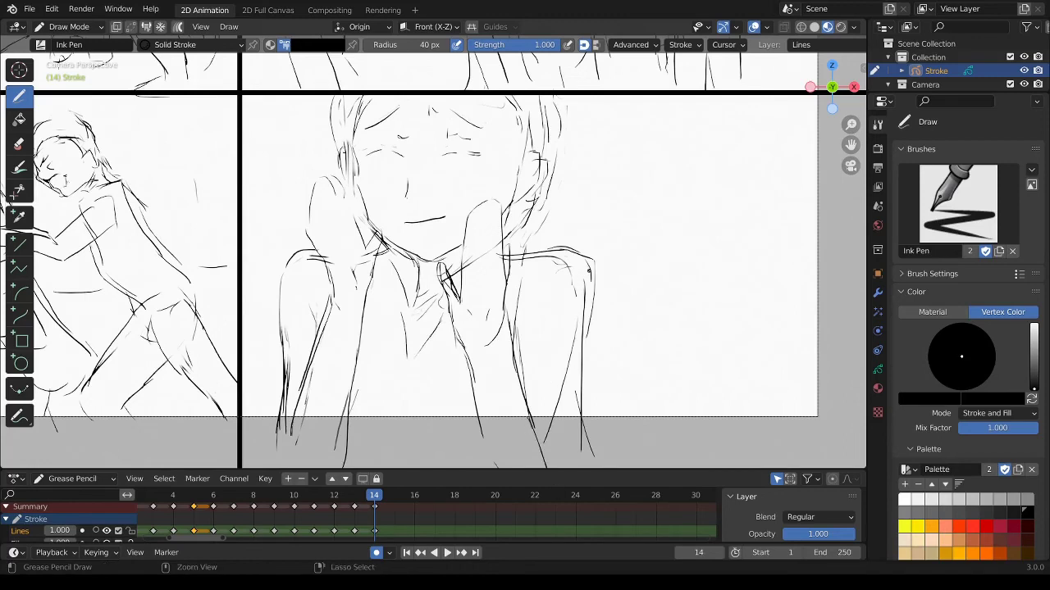
left_click_drag(574, 276, 582, 426, "ctrl")
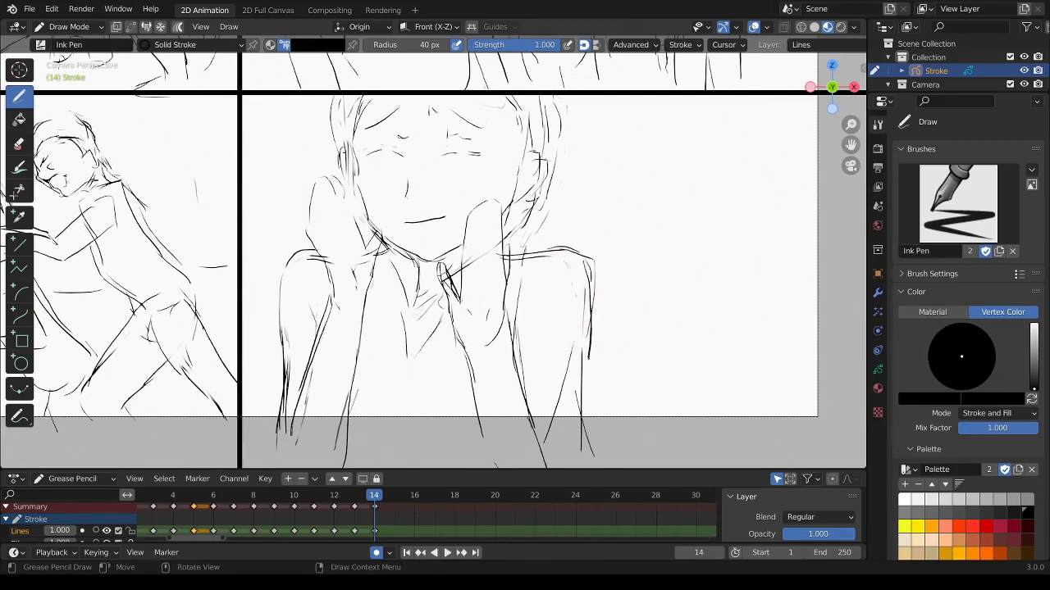
left_click_drag(594, 288, 574, 255, "ctrl")
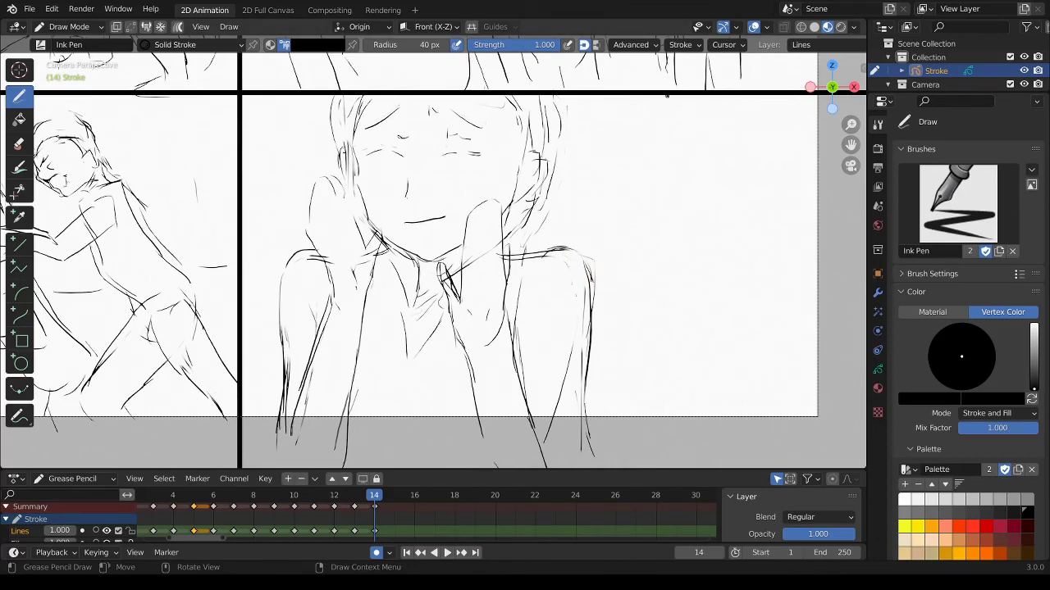
left_click_drag(656, 97, 673, 140)
Draw the standing figure's head outline, shoulder-and-arm curve, outer side and leg lines.
left_click_drag(707, 101, 697, 136)
mouse_move(656, 99)
left_mouse_down()
mouse_move(671, 140)
mouse_move(644, 140)
mouse_move(640, 161)
mouse_move(653, 242)
mouse_move(645, 291)
left_mouse_up()
mouse_move(680, 153)
left_mouse_down()
mouse_move(719, 177)
mouse_move(710, 225)
mouse_move(723, 274)
mouse_move(685, 316)
mouse_move(653, 302)
mouse_move(717, 264)
left_mouse_up()
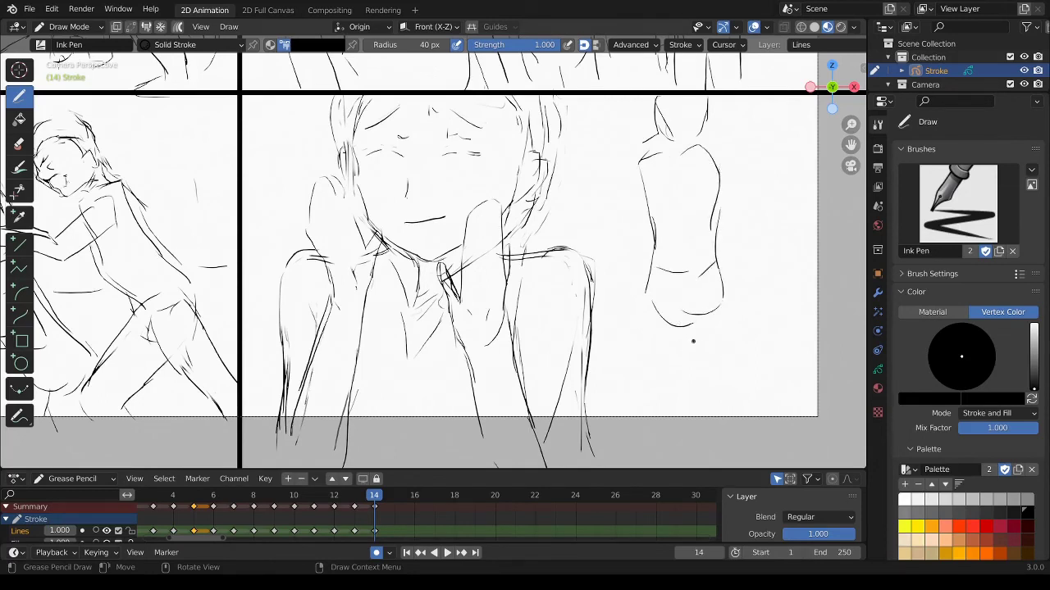
left_click_drag(691, 318, 686, 369)
left_click_drag(654, 291, 661, 456)
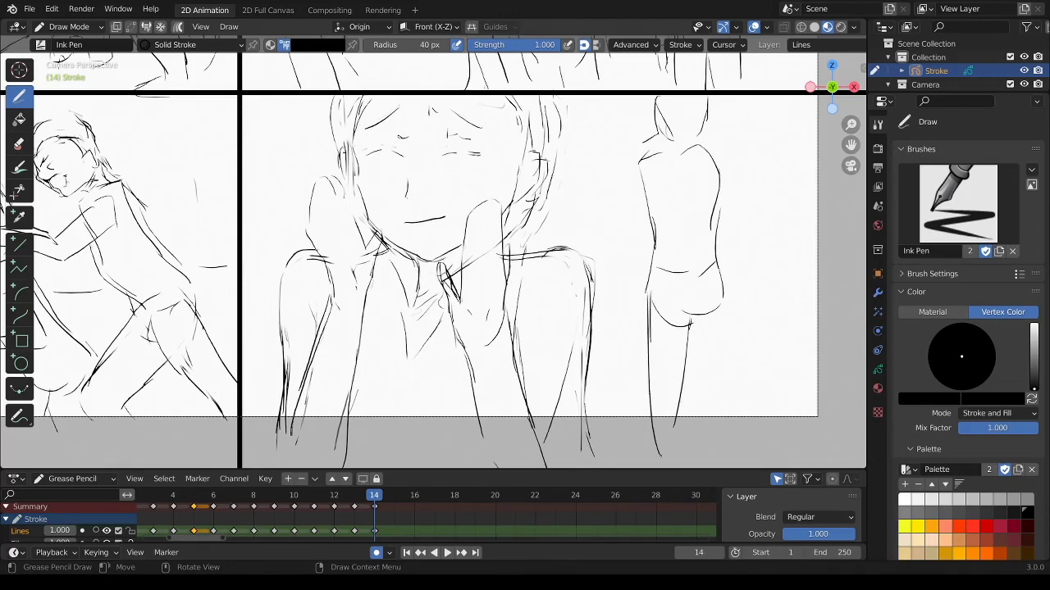
left_click_drag(726, 288, 717, 422)
left_click_drag(691, 327, 693, 448)
left_click_drag(687, 346, 681, 447)
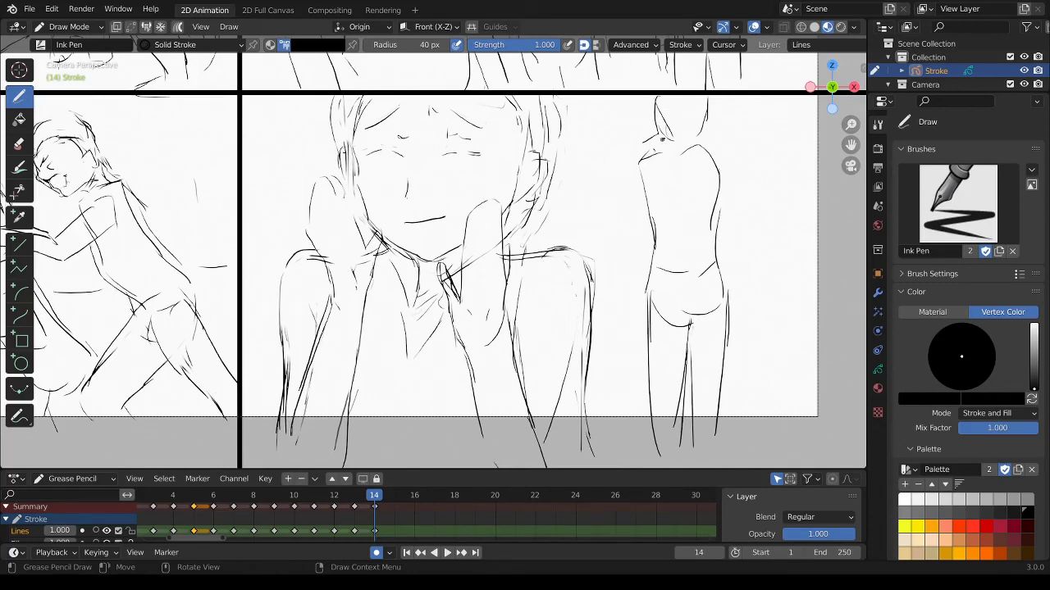
Sketch the standing figure's arm and hip, erasing and redrawing the arm line.
mouse_move(665, 130)
left_mouse_down()
mouse_move(636, 180)
mouse_move(651, 184)
mouse_move(644, 226)
left_mouse_up()
mouse_move(637, 166)
left_mouse_down()
mouse_move(625, 247)
mouse_move(647, 223)
mouse_move(644, 269)
mouse_move(624, 299)
left_mouse_up()
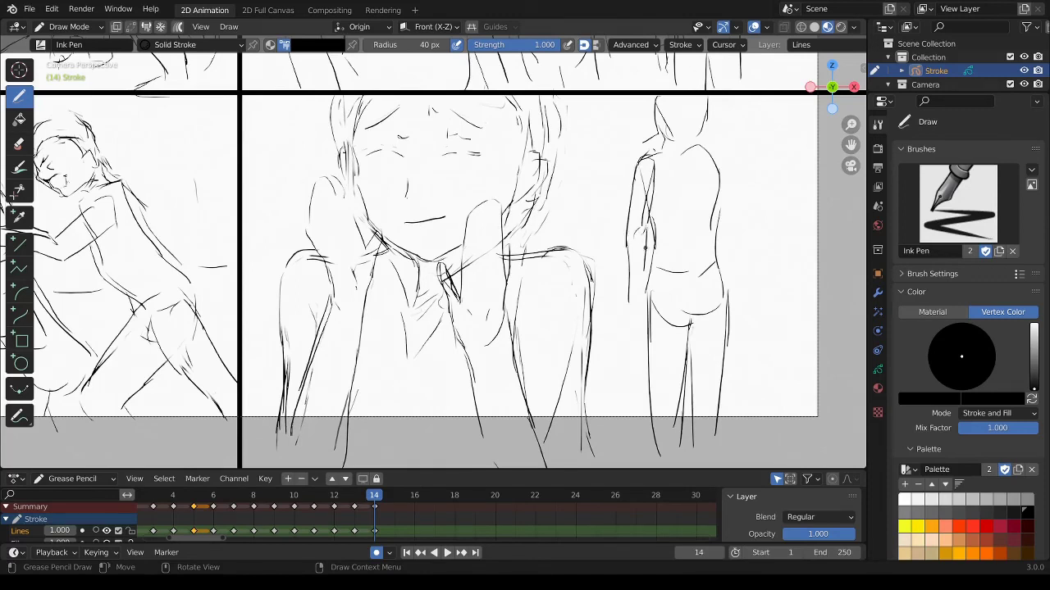
left_click_drag(646, 258, 630, 338)
left_click_drag(649, 303, 643, 325)
left_click_drag(648, 330, 633, 347)
left_click_drag(643, 298, 635, 310)
mouse_move(640, 238)
left_mouse_down("ctrl")
mouse_move(645, 177)
mouse_move(648, 233)
left_mouse_up("ctrl")
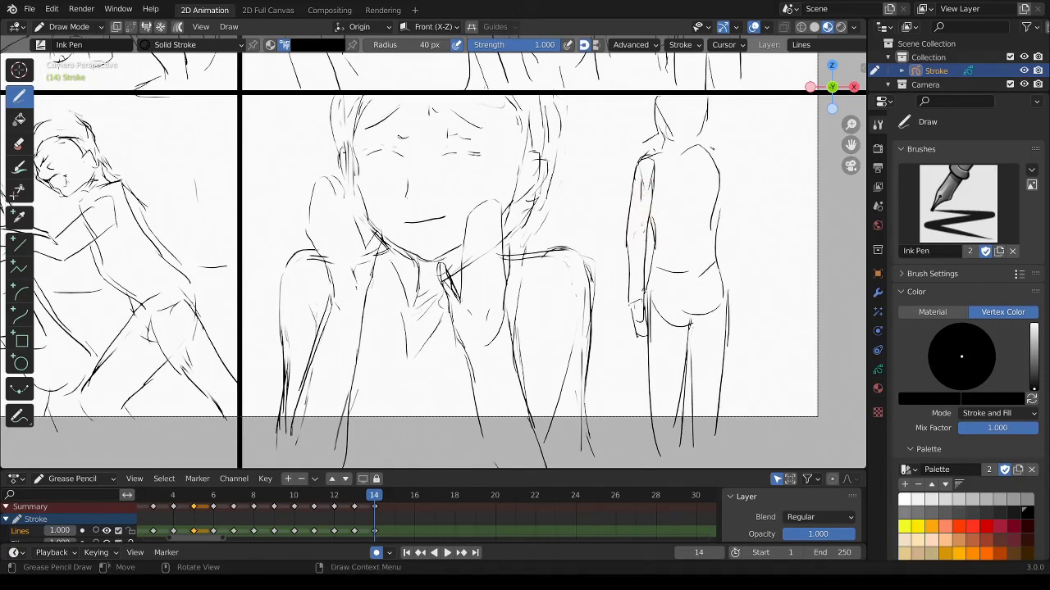
Draw the figure's back, shoulder line and neck, cleaning up upper-back and head marks.
left_click_drag(722, 167, 735, 293)
left_click_drag(729, 249, 725, 218)
mouse_move(664, 158)
left_mouse_down()
mouse_move(695, 151)
mouse_move(719, 201)
mouse_move(692, 228)
mouse_move(703, 206)
left_mouse_up()
mouse_move(712, 158)
left_mouse_down()
mouse_move(719, 183)
mouse_move(703, 157)
mouse_move(695, 171)
mouse_move(717, 194)
mouse_move(698, 216)
mouse_move(717, 181)
left_mouse_up()
left_click_drag(713, 204, 717, 219)
left_click_drag(714, 168, 710, 187, "ctrl")
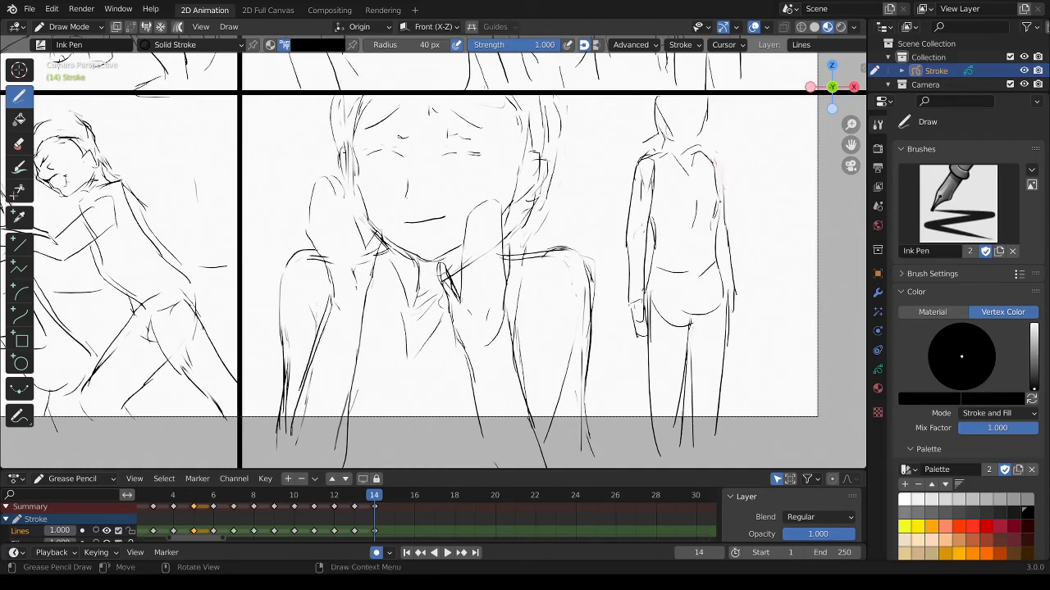
left_click_drag(668, 134, 663, 148)
left_click_drag(671, 113, 665, 128, "ctrl")
mouse_move(654, 98)
left_mouse_down()
mouse_move(648, 125)
mouse_move(656, 113)
left_mouse_up()
Extend the standing figure's leg and add short background and ground strokes around both figures.
left_click_drag(646, 405, 650, 454)
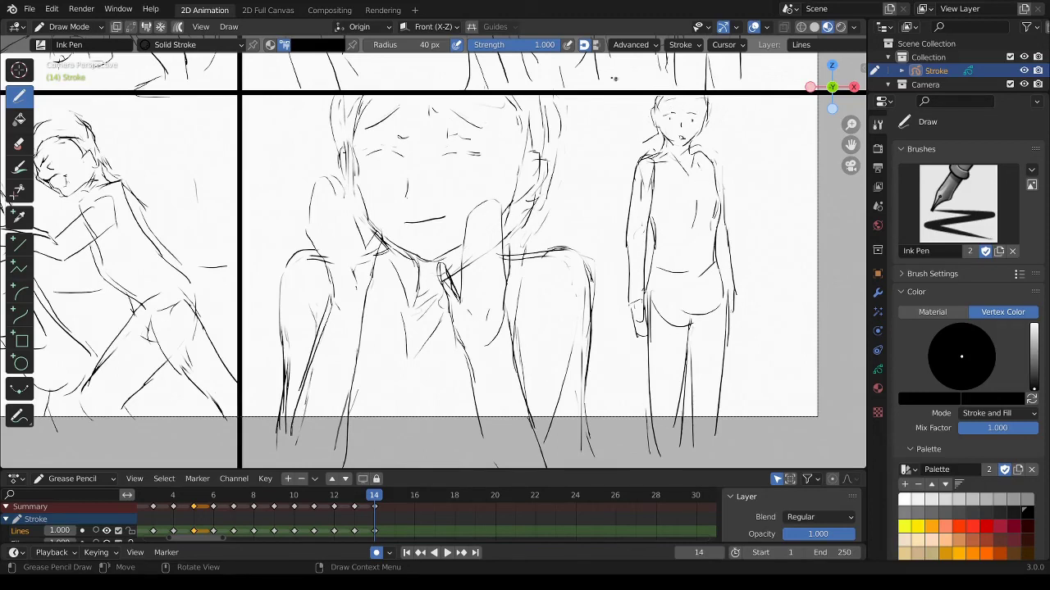
mouse_move(585, 123)
left_mouse_down()
mouse_move(609, 209)
mouse_move(618, 149)
left_mouse_up()
left_click_drag(270, 152, 259, 193)
left_click_drag(615, 365, 637, 362)
left_click_drag(788, 357, 828, 349)
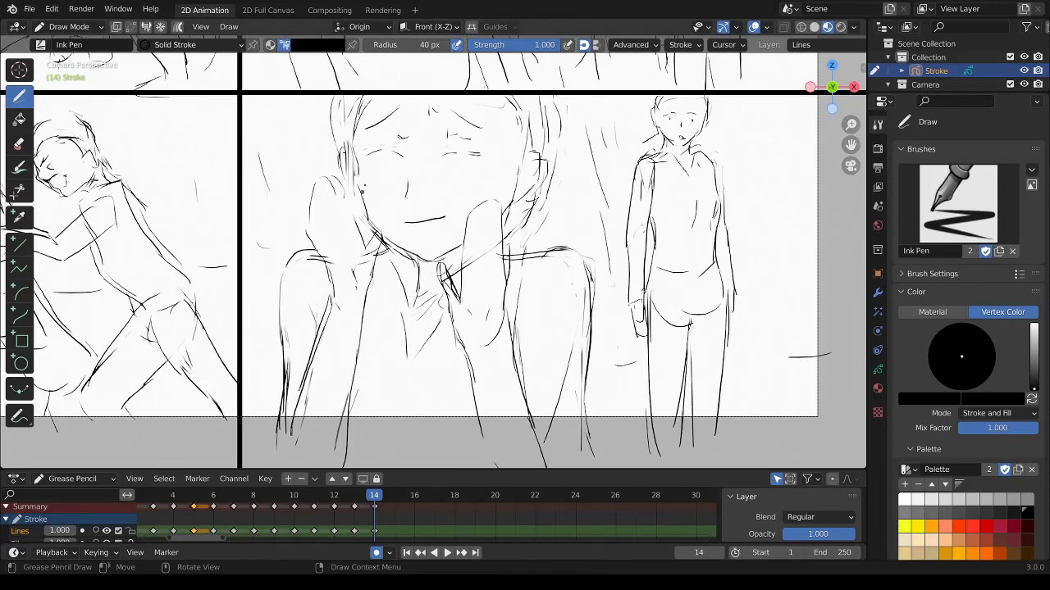